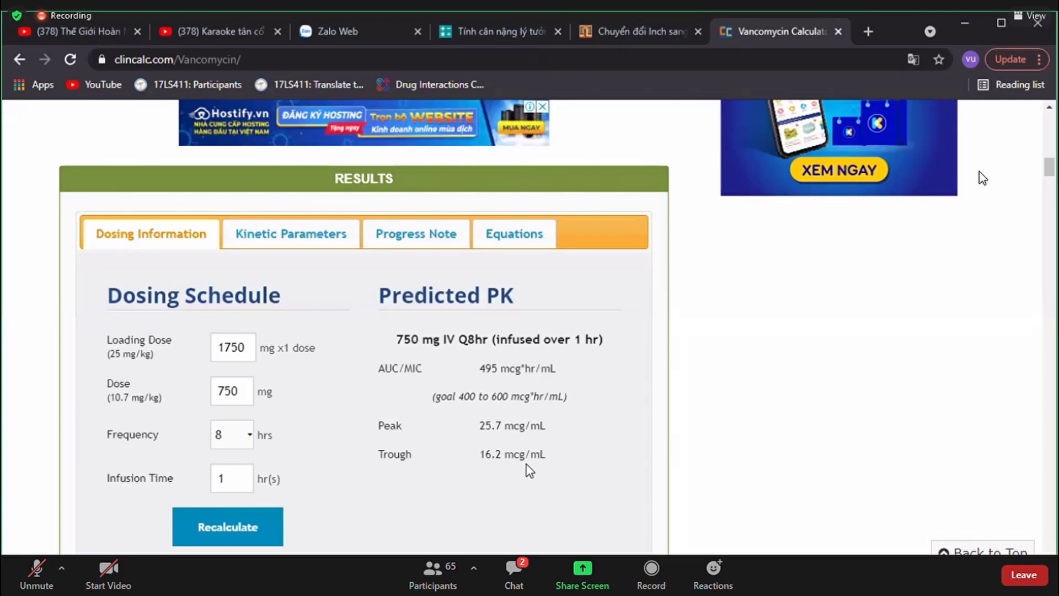
Review the predicted vancomycin concentration chart and the Compare Dosing Options table for the regimen with a loading dose
{"action": "scroll", "coordinate": [529, 470], "scroll_direction": "down", "scroll_amount": 5}
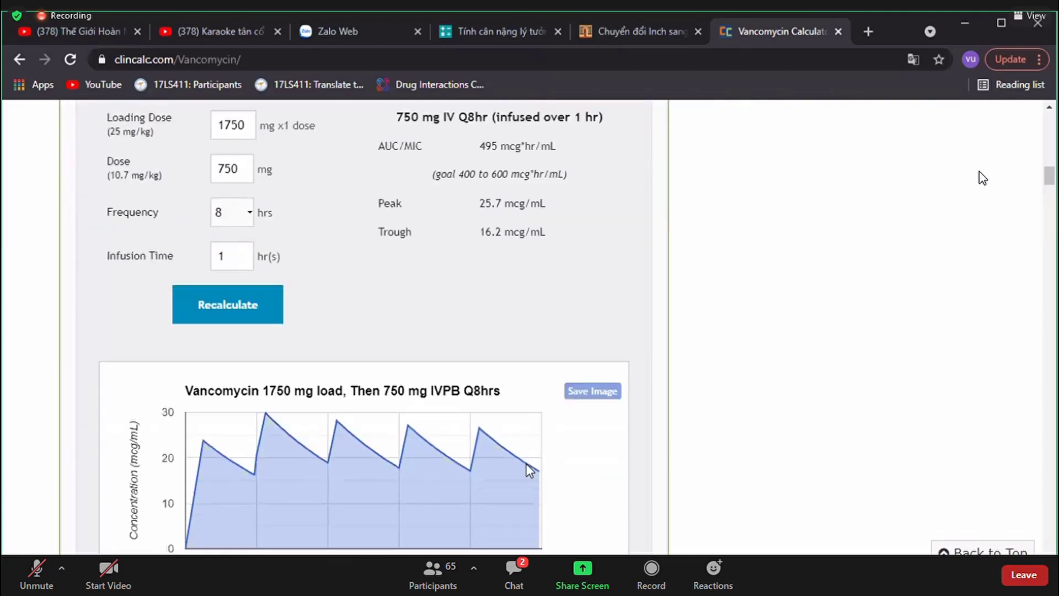
{"action": "scroll", "coordinate": [530, 471], "scroll_direction": "down", "scroll_amount": 1}
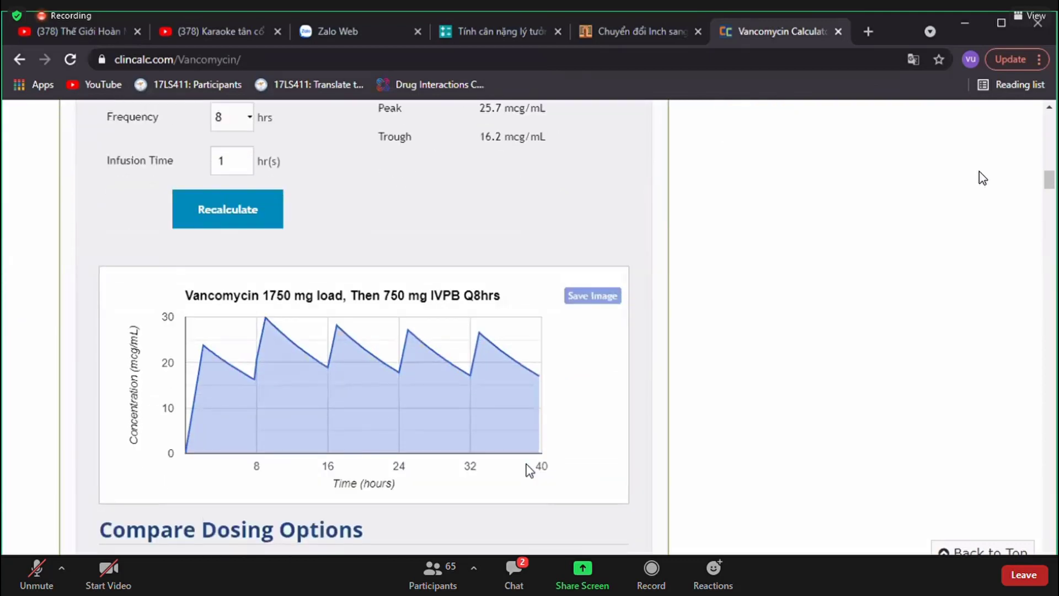
{"action": "scroll", "coordinate": [530, 471], "scroll_direction": "down", "scroll_amount": 1}
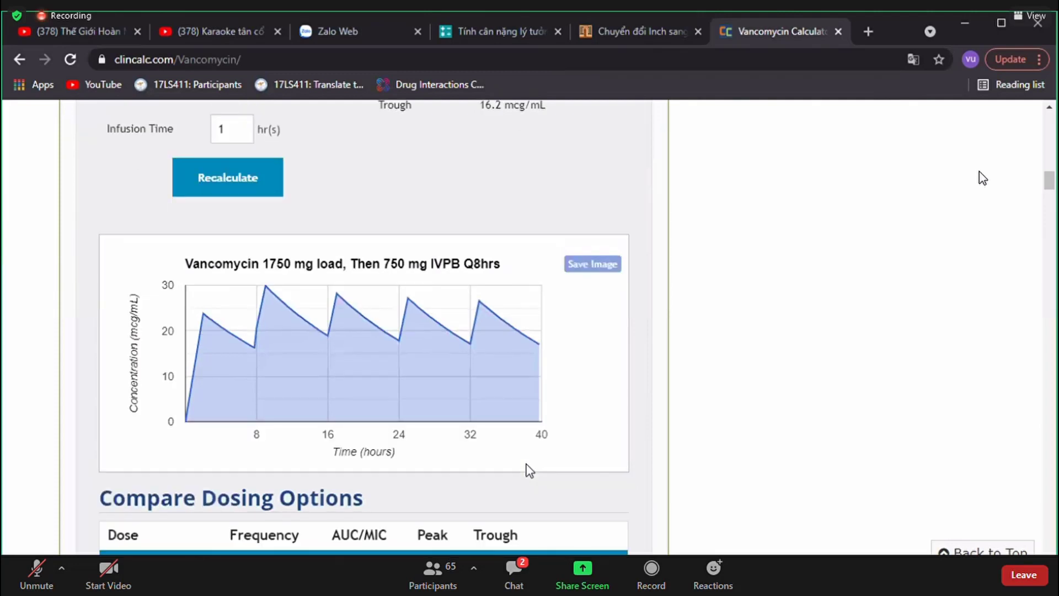
{"action": "scroll", "coordinate": [527, 467], "scroll_direction": "down", "scroll_amount": 5}
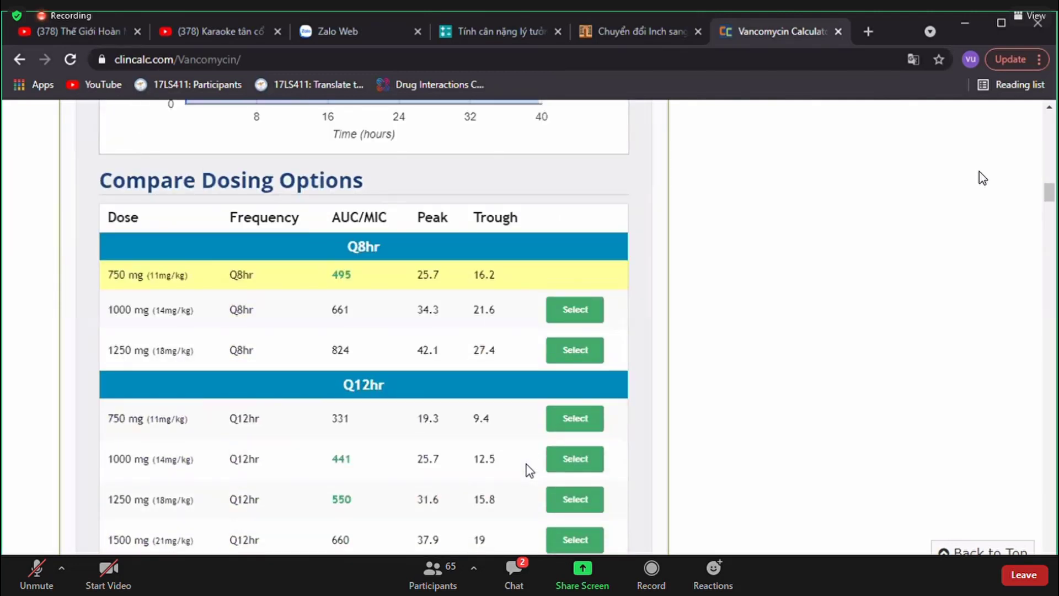
{"action": "scroll", "coordinate": [530, 471], "scroll_direction": "down", "scroll_amount": 1}
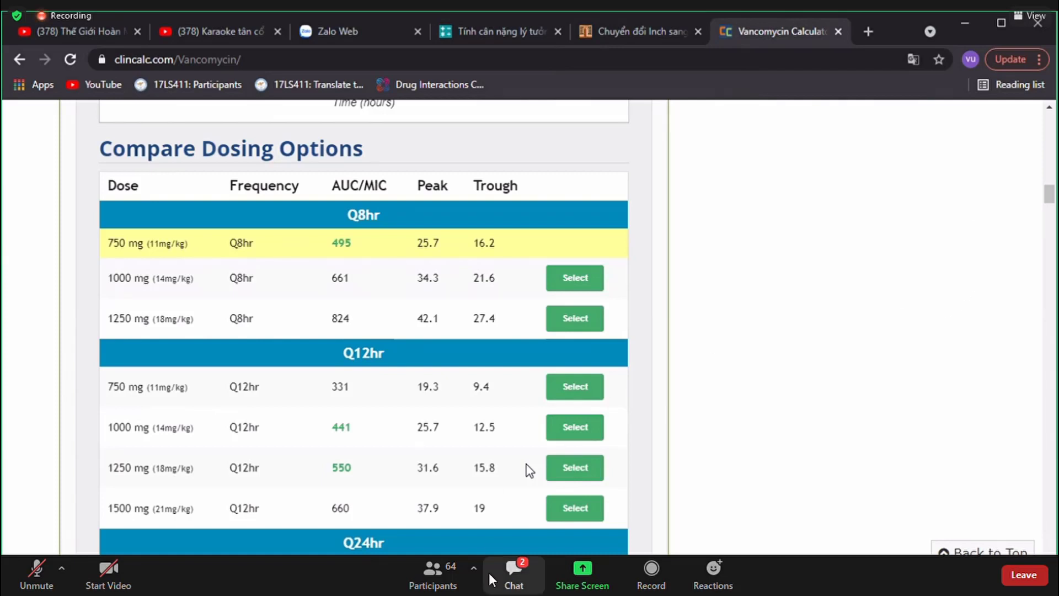
{"action": "left_click", "coordinate": [509, 584]}
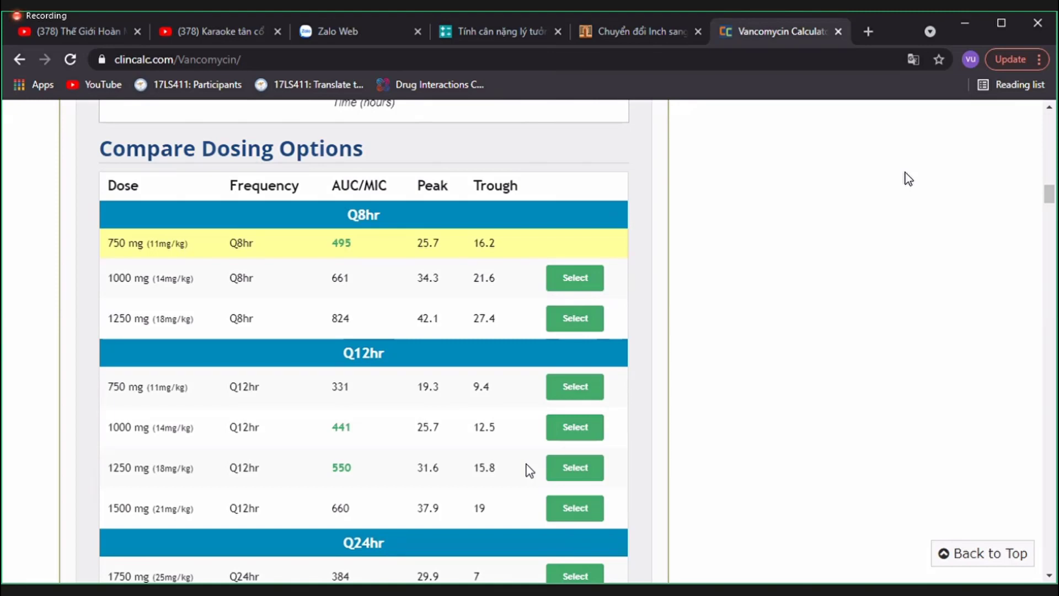
Turn off the loading dose recommendation under Pharmacokinetic Modeling and calculate the vancomycin dosing again
{"action": "scroll", "coordinate": [906, 174], "scroll_direction": "up", "scroll_amount": 15}
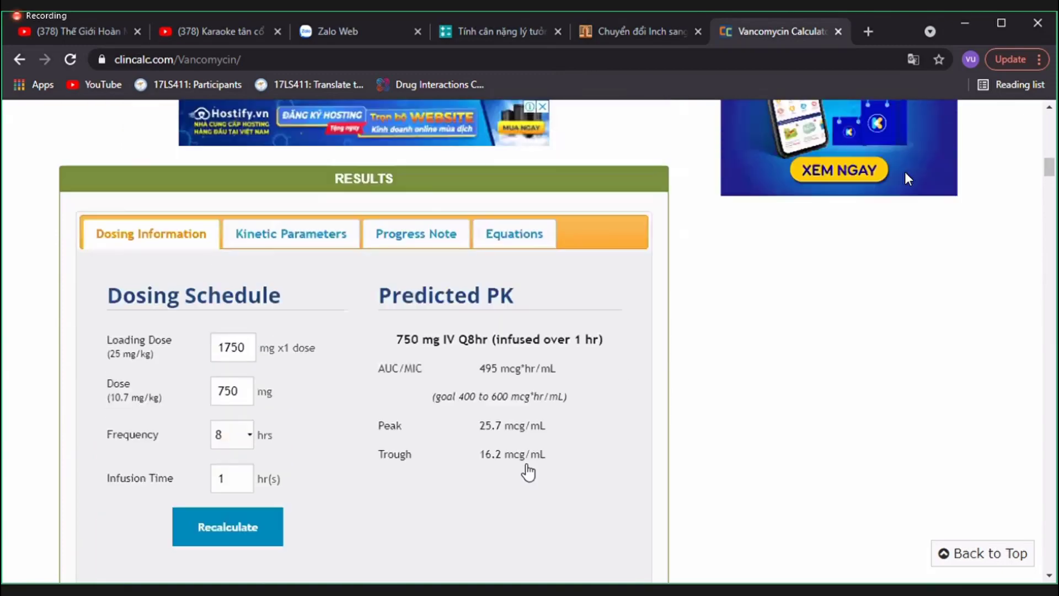
{"action": "scroll", "coordinate": [906, 173], "scroll_direction": "up", "scroll_amount": 10}
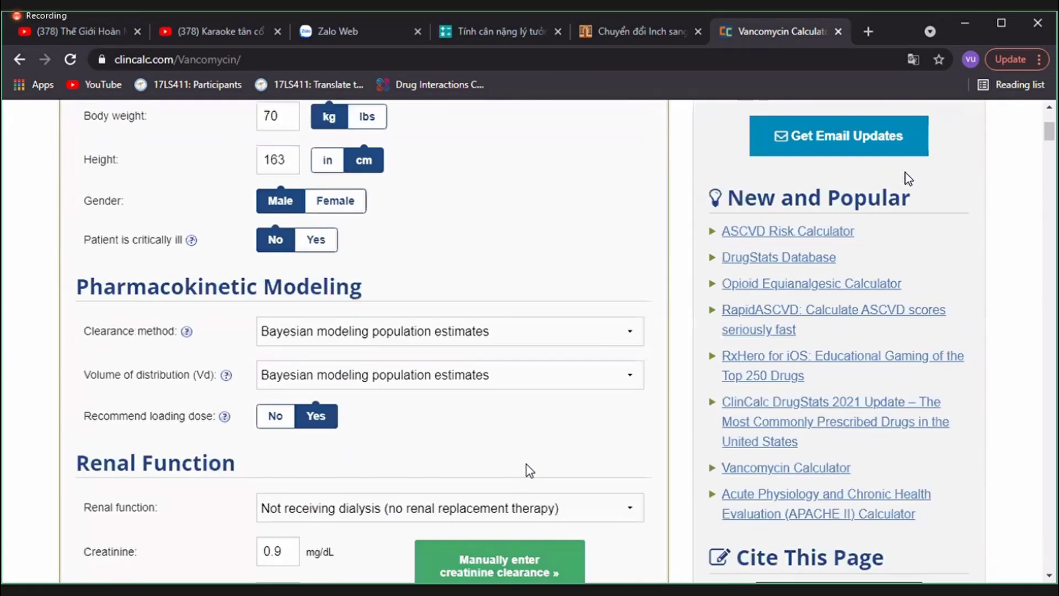
{"action": "scroll", "coordinate": [906, 173], "scroll_direction": "down", "scroll_amount": 3}
{"action": "scroll", "coordinate": [906, 173], "scroll_direction": "up", "scroll_amount": 3}
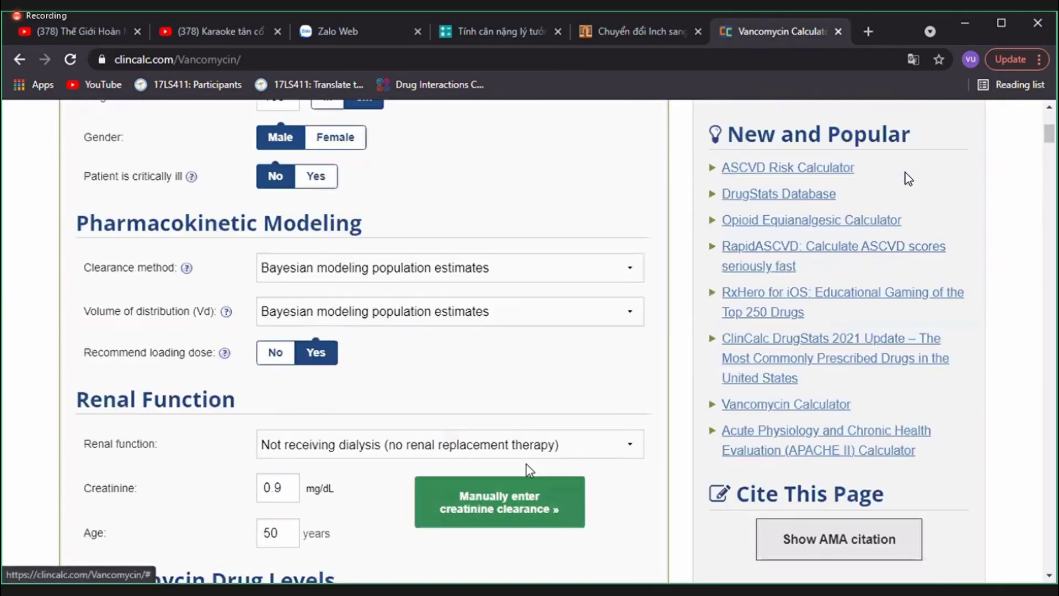
{"action": "scroll", "coordinate": [906, 173], "scroll_direction": "up", "scroll_amount": 3}
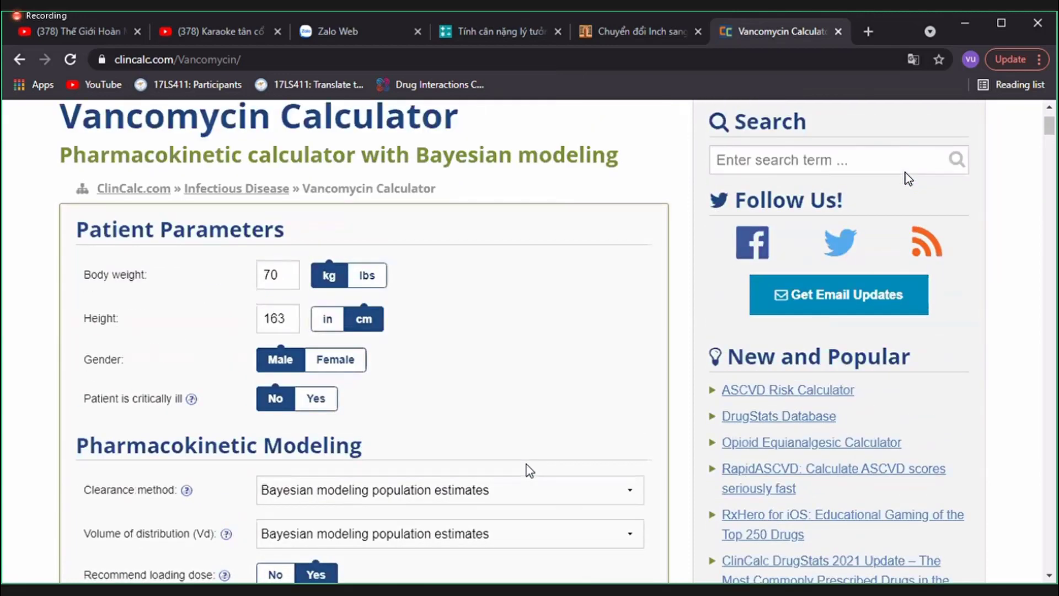
{"action": "scroll", "coordinate": [906, 173], "scroll_direction": "down", "scroll_amount": 2}
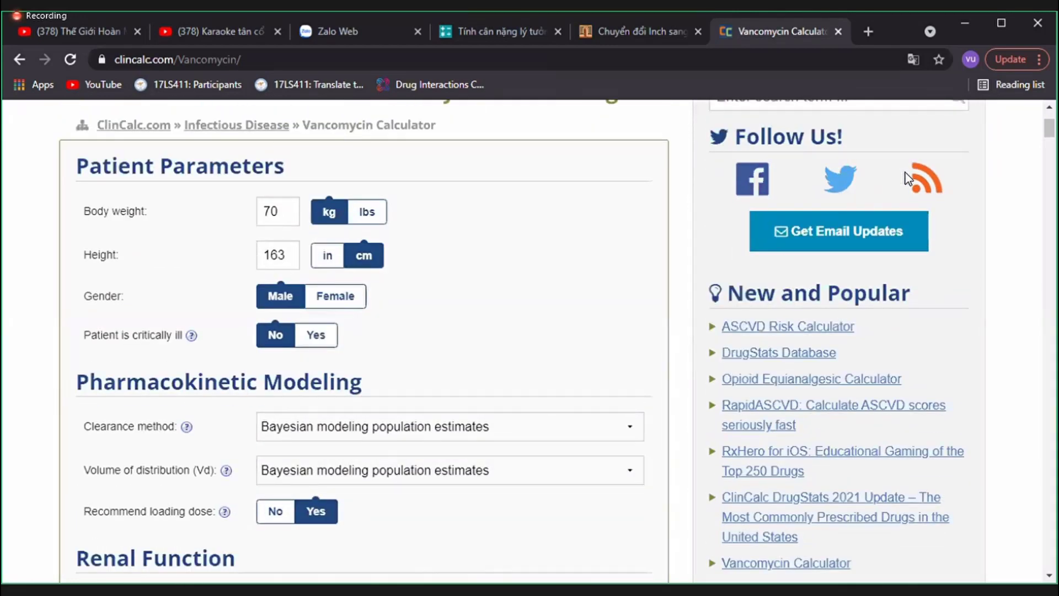
{"action": "left_click", "coordinate": [280, 517]}
{"action": "scroll", "coordinate": [563, 530], "scroll_direction": "down", "scroll_amount": 6}
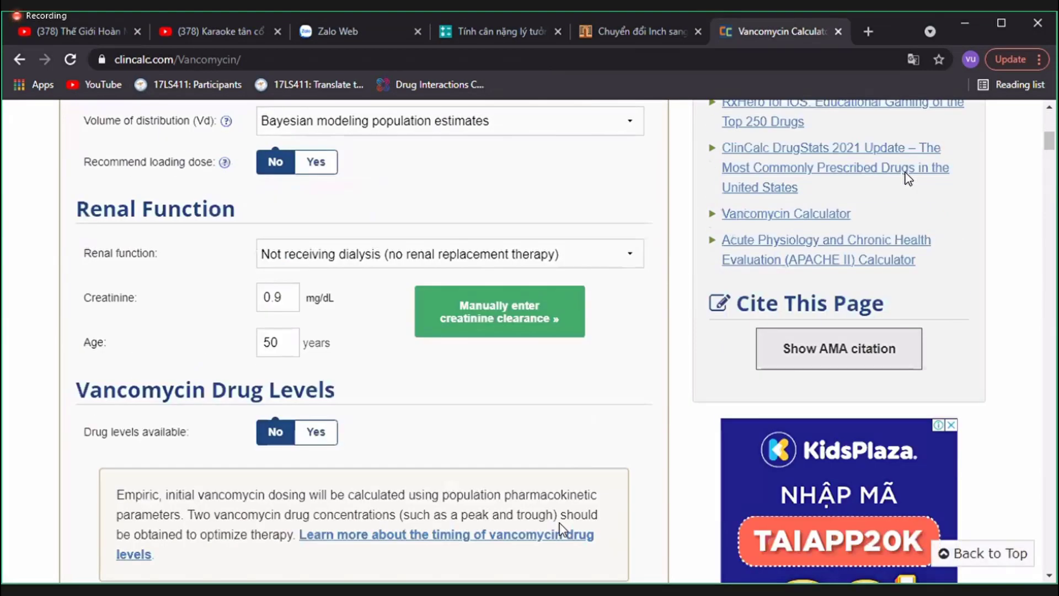
{"action": "scroll", "coordinate": [595, 226], "scroll_direction": "down", "scroll_amount": 1}
{"action": "scroll", "coordinate": [596, 229], "scroll_direction": "down", "scroll_amount": 4}
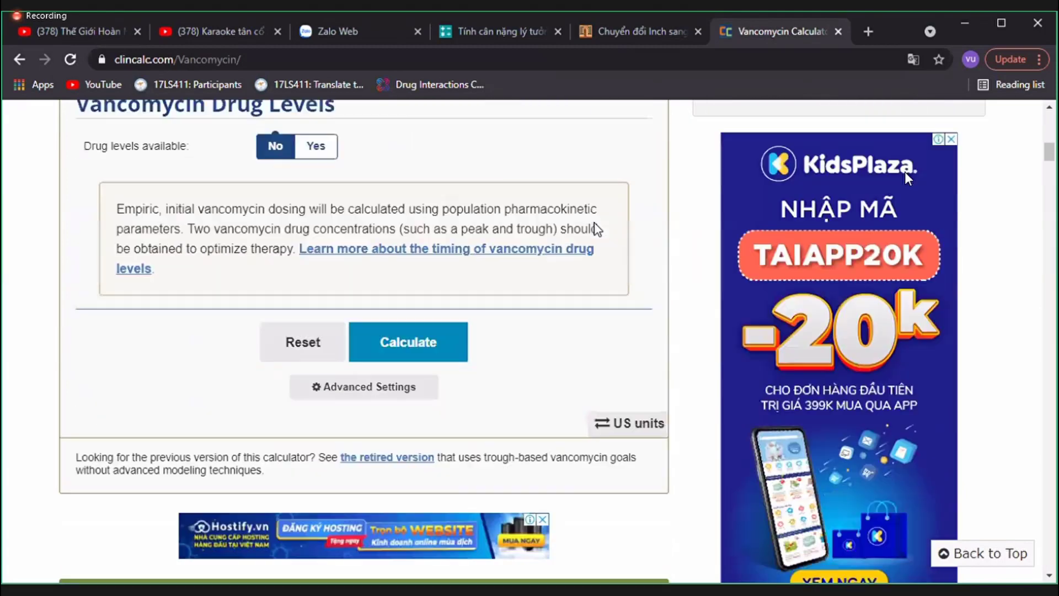
{"action": "left_click", "coordinate": [429, 346]}
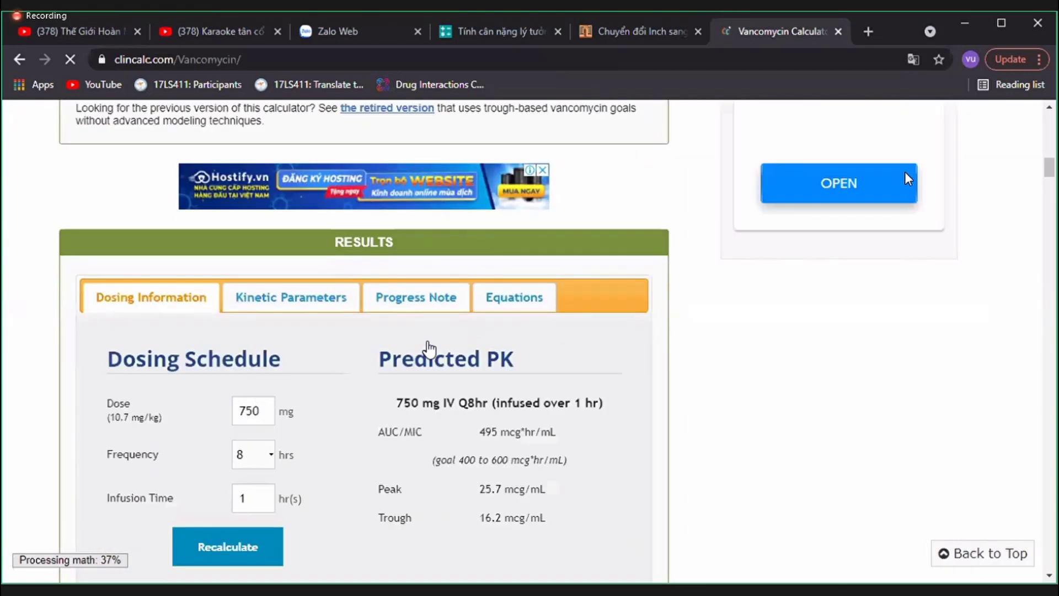
Examine the dosing schedule, concentration chart and dosing options table calculated without a loading dose
{"action": "scroll", "coordinate": [430, 348], "scroll_direction": "down", "scroll_amount": 5}
{"action": "scroll", "coordinate": [430, 349], "scroll_direction": "up", "scroll_amount": 1}
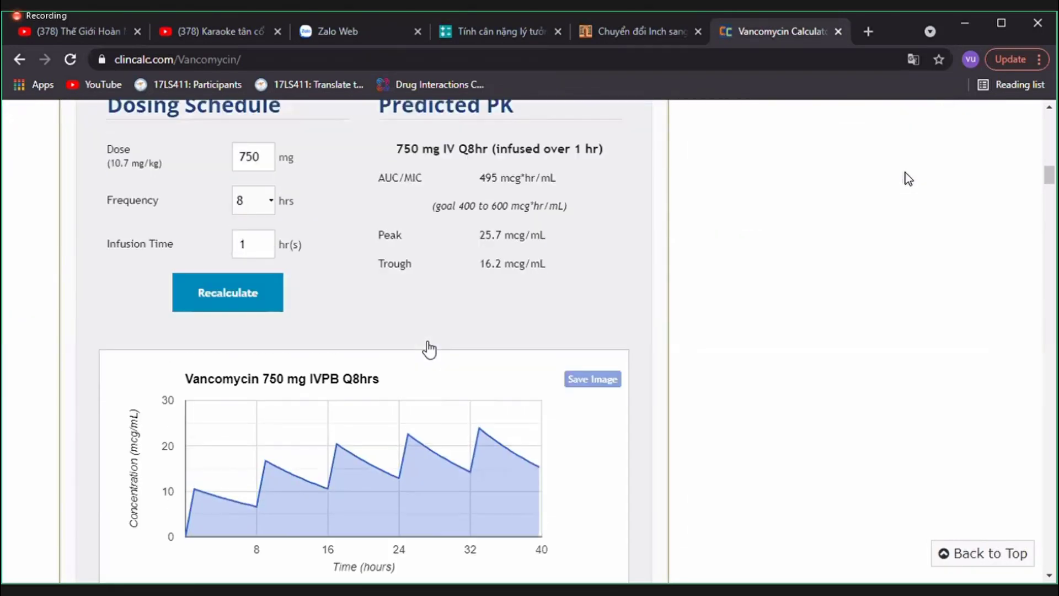
{"action": "scroll", "coordinate": [429, 349], "scroll_direction": "down", "scroll_amount": 8}
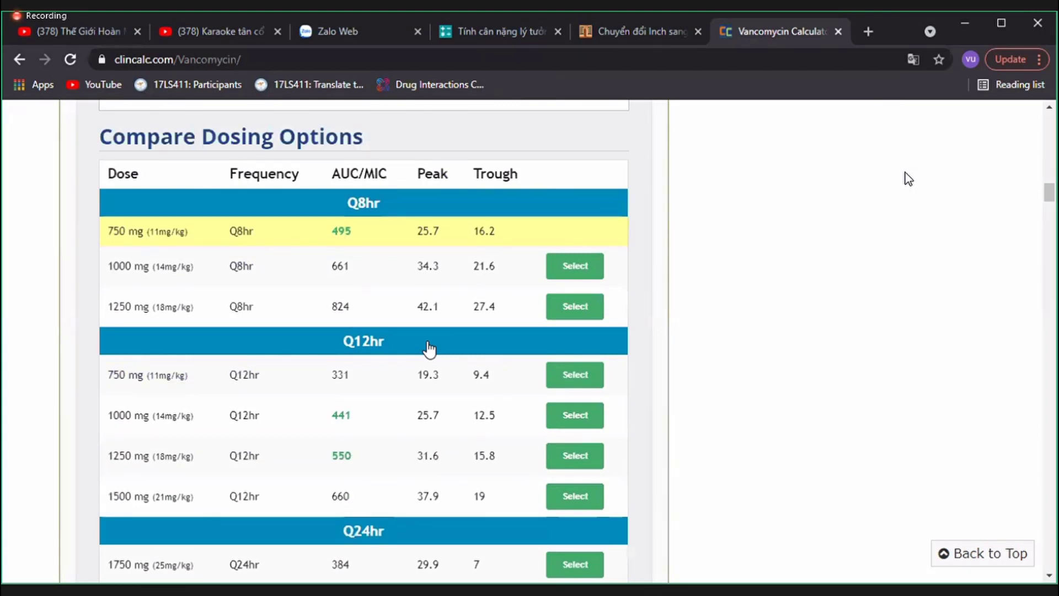
{"action": "scroll", "coordinate": [430, 349], "scroll_direction": "down", "scroll_amount": 1}
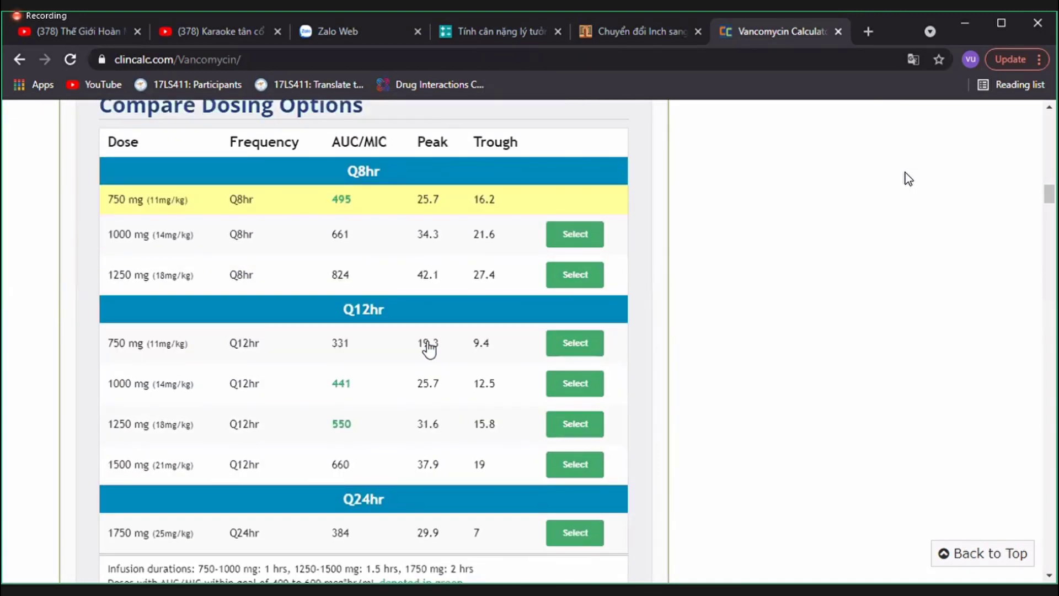
{"action": "scroll", "coordinate": [430, 349], "scroll_direction": "down", "scroll_amount": 1}
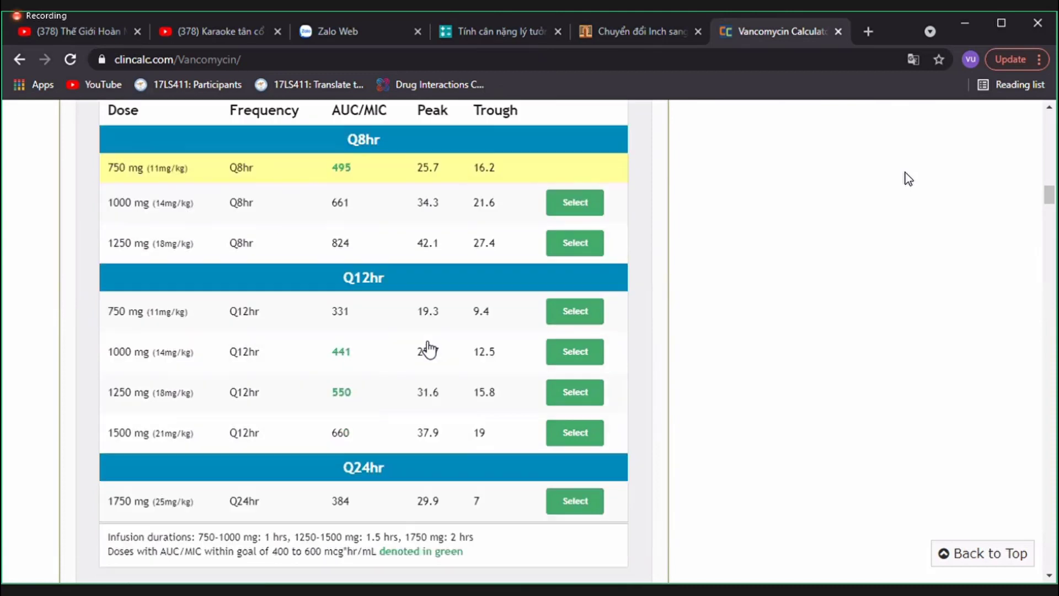
{"action": "scroll", "coordinate": [430, 349], "scroll_direction": "up", "scroll_amount": 1}
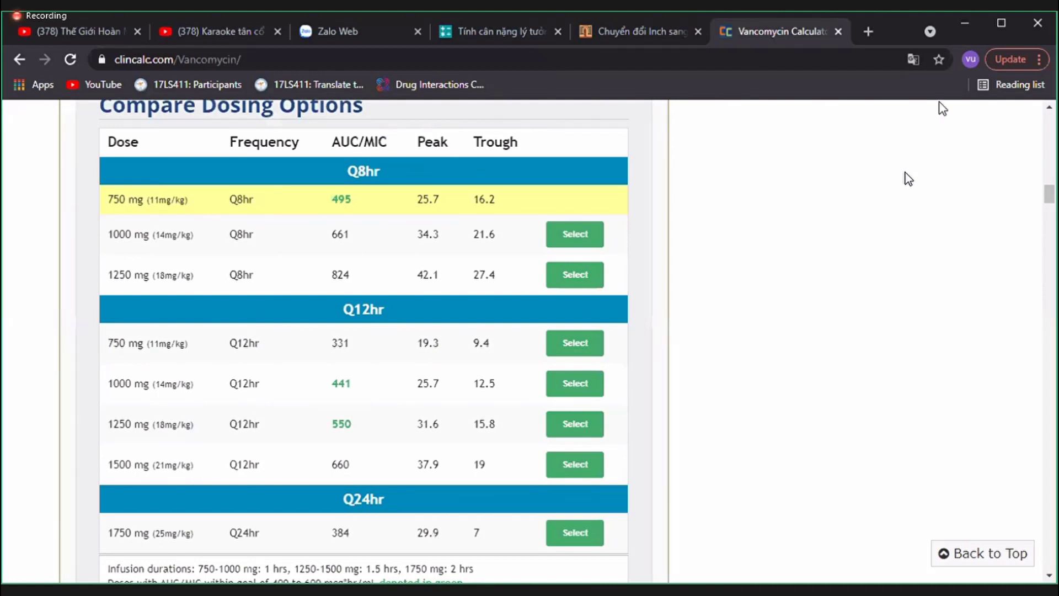
{"action": "scroll", "coordinate": [942, 108], "scroll_direction": "up", "scroll_amount": 2}
{"action": "scroll", "coordinate": [941, 107], "scroll_direction": "up", "scroll_amount": 5}
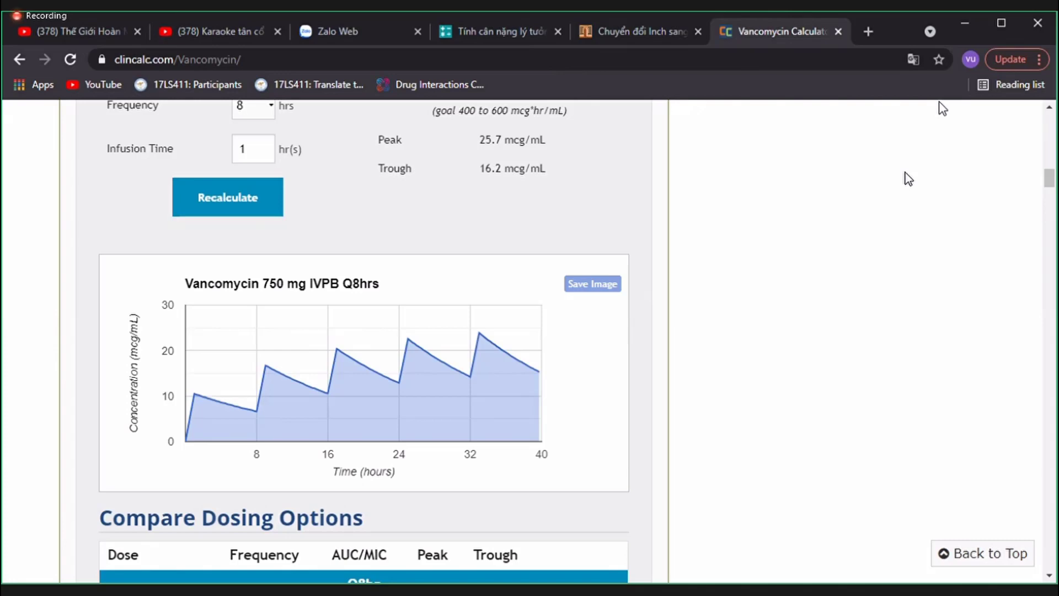
Return to the ClinCalc home page and open the Creatinine Clearance and GFR Calculator from the popular calculators
{"action": "scroll", "coordinate": [909, 178], "scroll_direction": "up", "scroll_amount": 6}
{"action": "scroll", "coordinate": [908, 178], "scroll_direction": "up", "scroll_amount": 8}
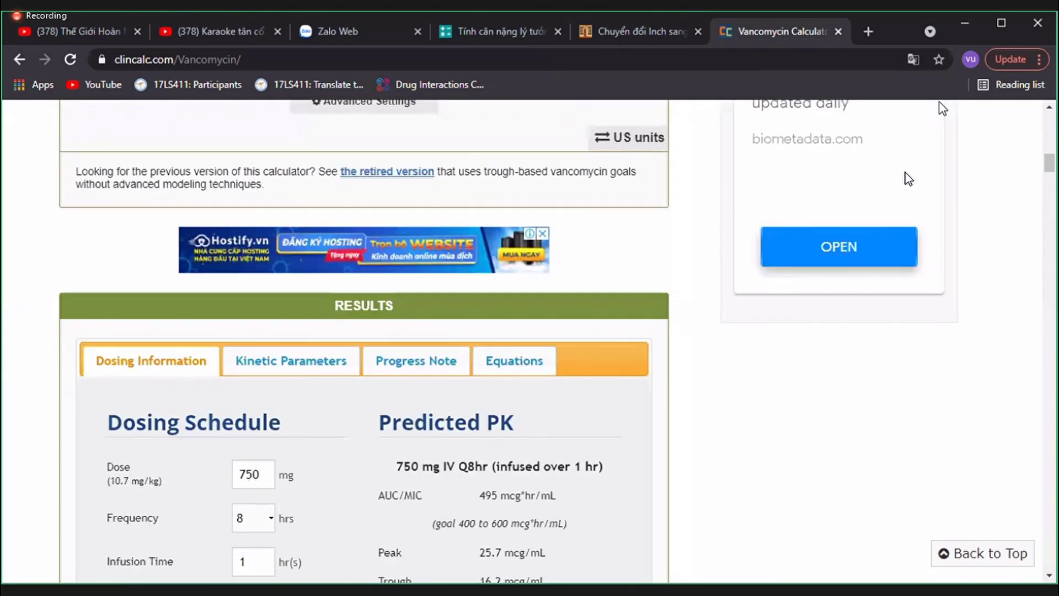
{"action": "scroll", "coordinate": [908, 178], "scroll_direction": "up", "scroll_amount": 6}
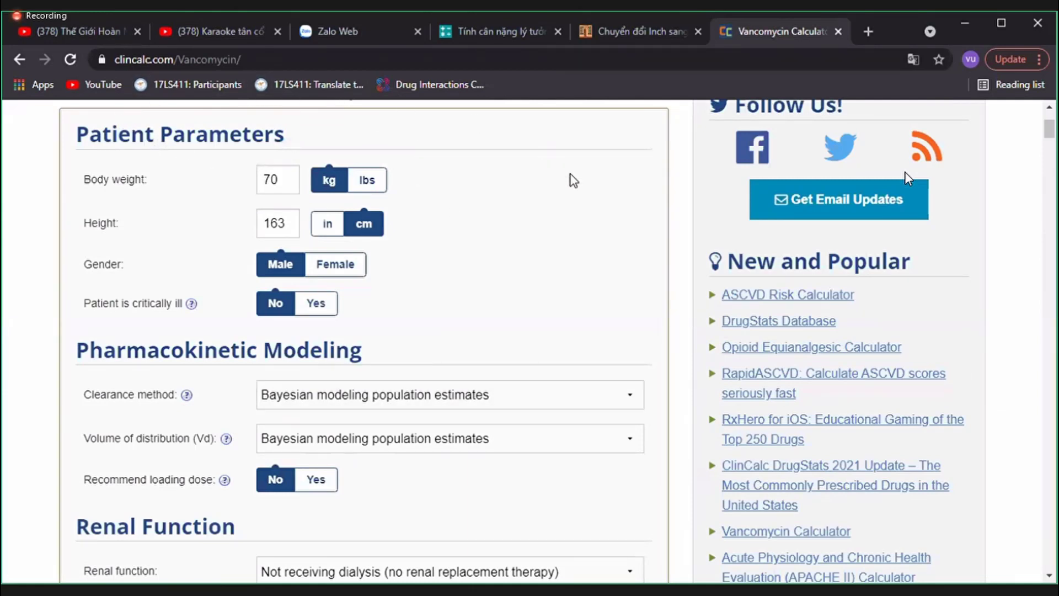
{"action": "scroll", "coordinate": [573, 180], "scroll_direction": "up", "scroll_amount": 1}
{"action": "scroll", "coordinate": [574, 181], "scroll_direction": "up", "scroll_amount": 3}
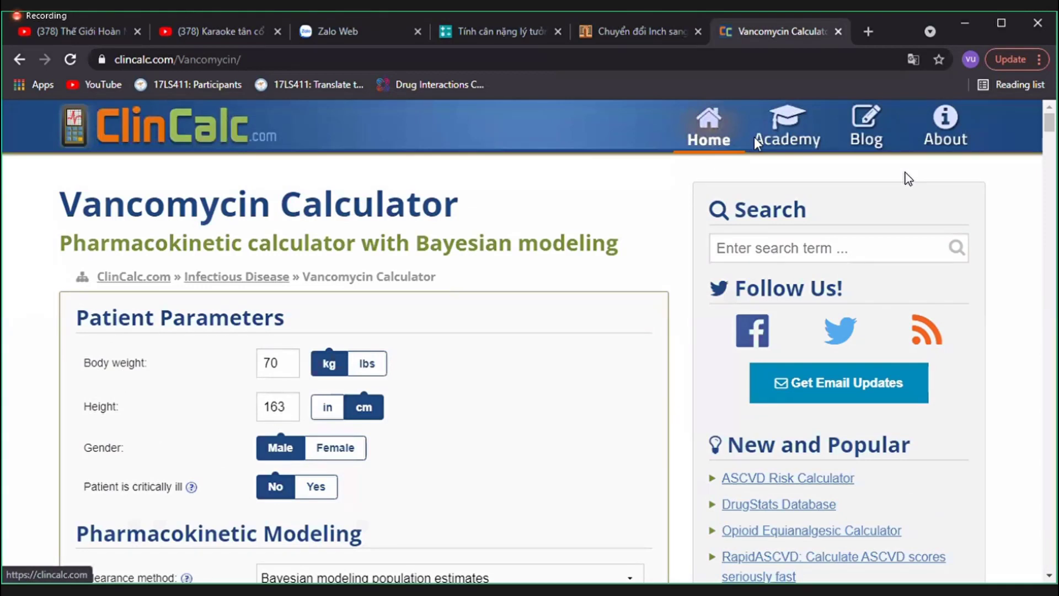
{"action": "left_click", "coordinate": [725, 143]}
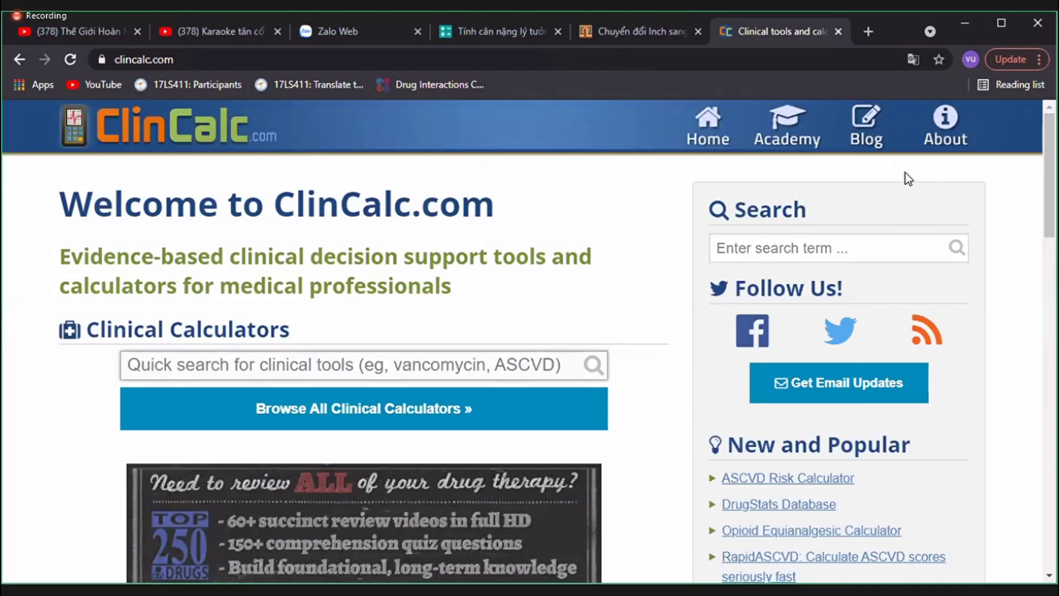
{"action": "left_click_drag", "start_coordinate": [1047, 227], "coordinate": [1052, 381]}
{"action": "scroll", "coordinate": [908, 179], "scroll_direction": "down", "scroll_amount": 1}
{"action": "scroll", "coordinate": [909, 179], "scroll_direction": "up", "scroll_amount": 1}
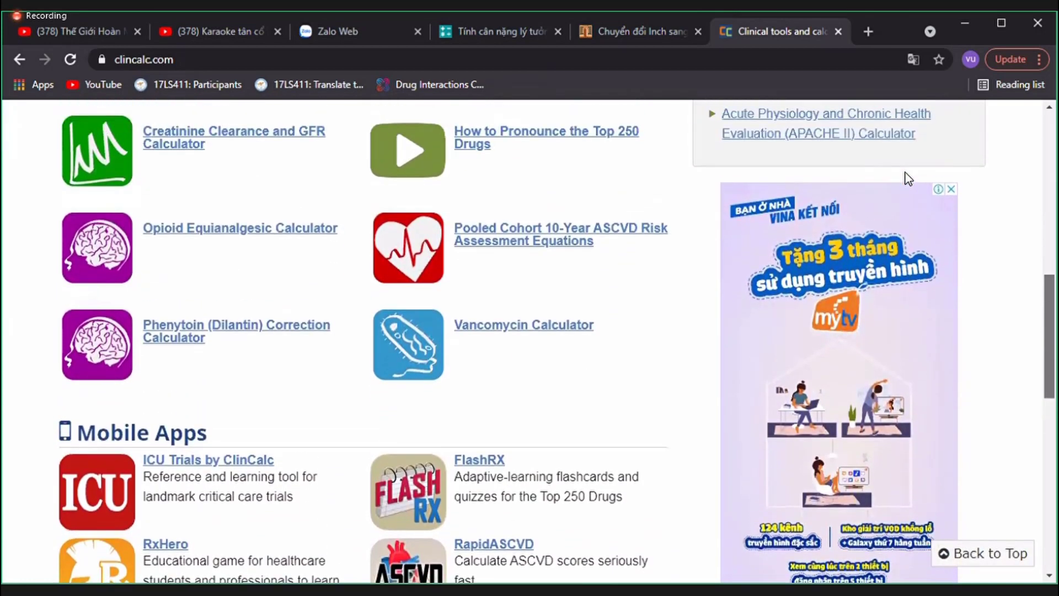
{"action": "scroll", "coordinate": [909, 179], "scroll_direction": "up", "scroll_amount": 2}
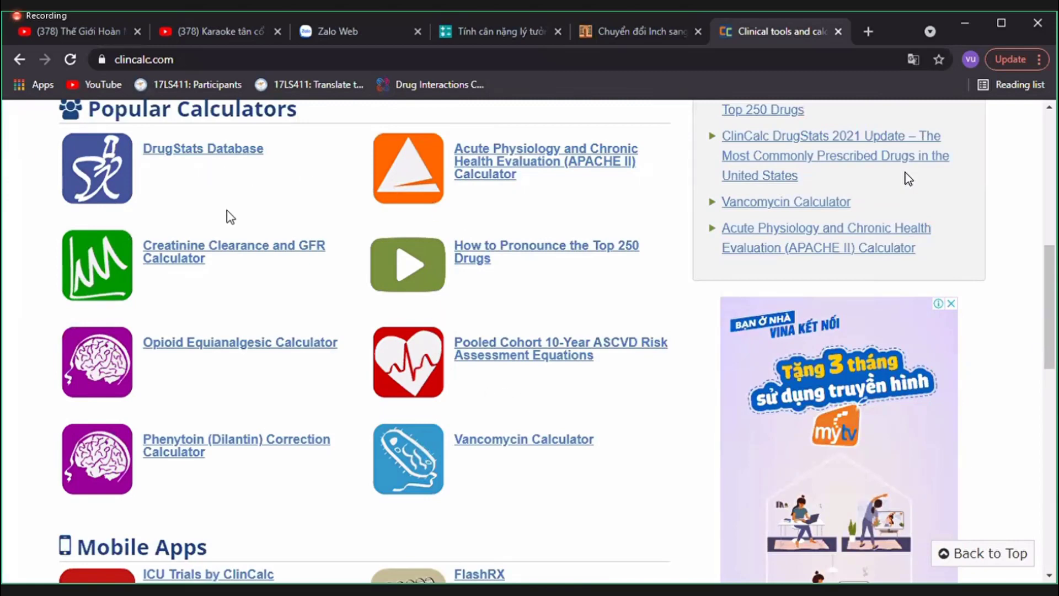
{"action": "left_click", "coordinate": [171, 259]}
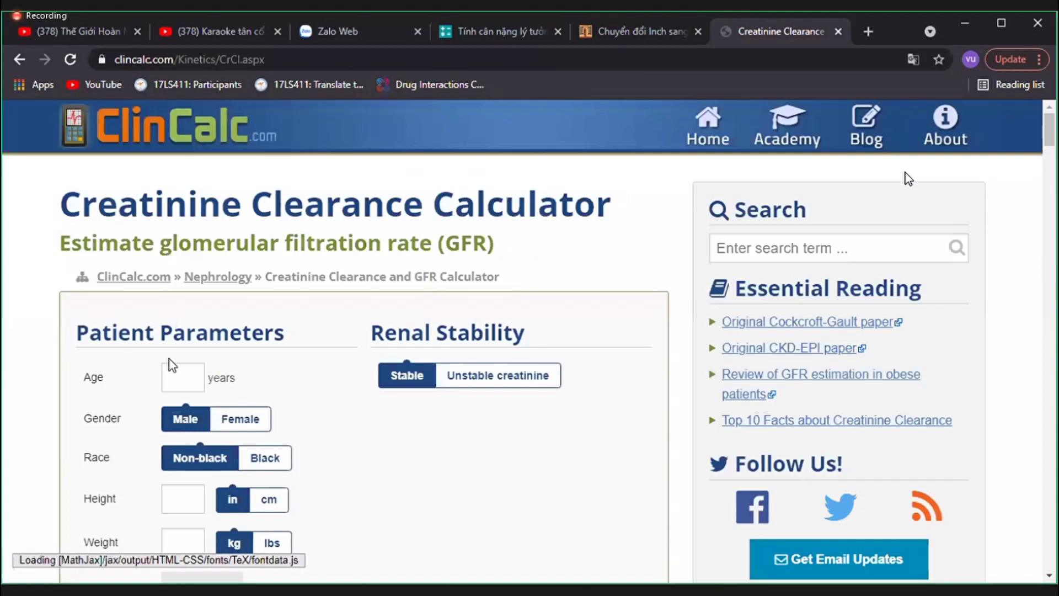
Fill in the patient parameters with age 50 years, gender Male, height 163 and weight 70 kg
{"action": "left_click", "coordinate": [189, 382]}
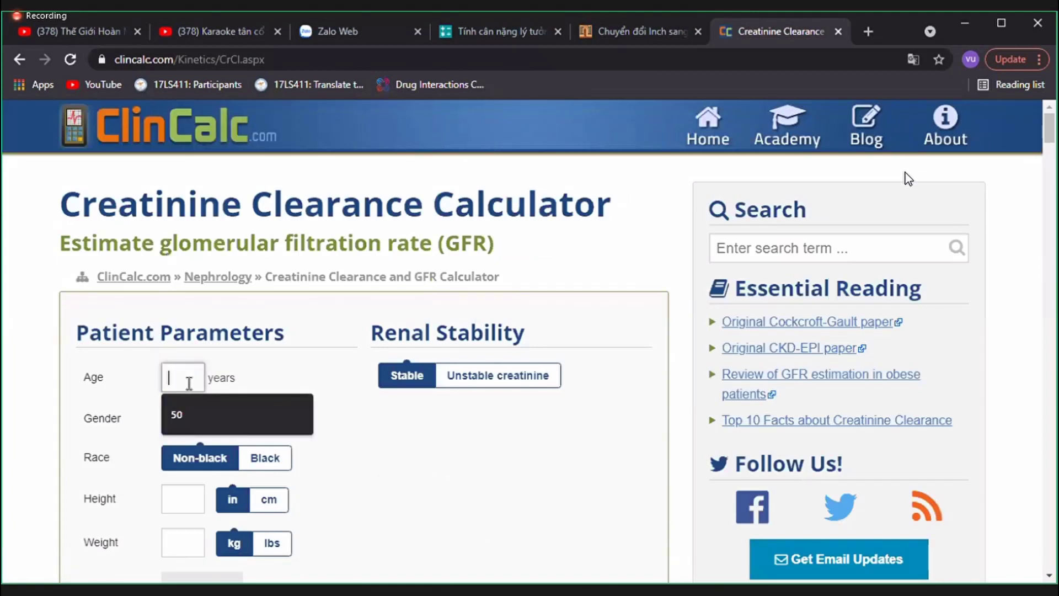
{"action": "type", "text": "50"}
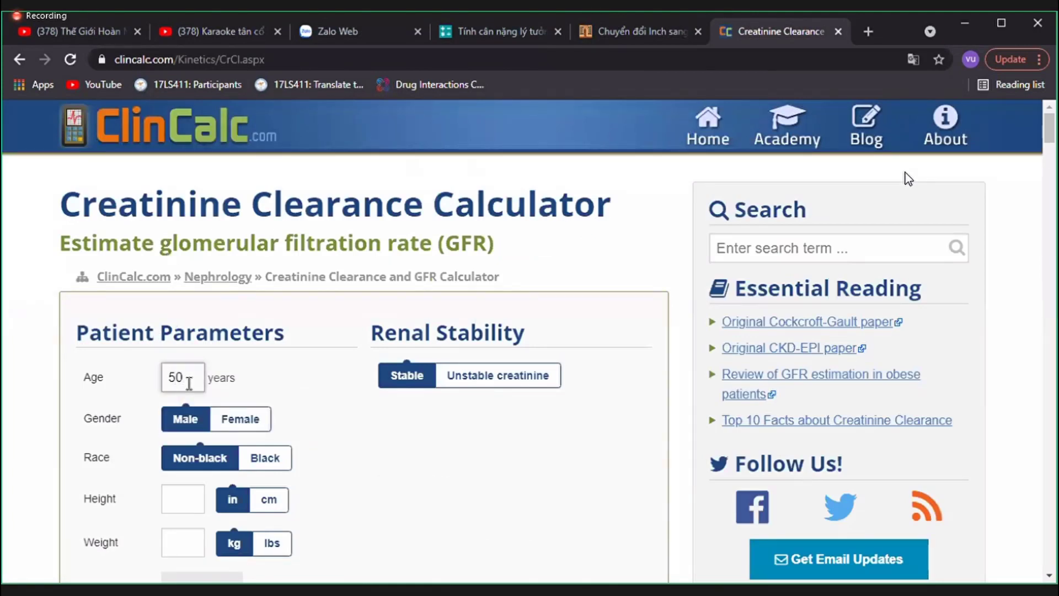
{"action": "left_click", "coordinate": [186, 425]}
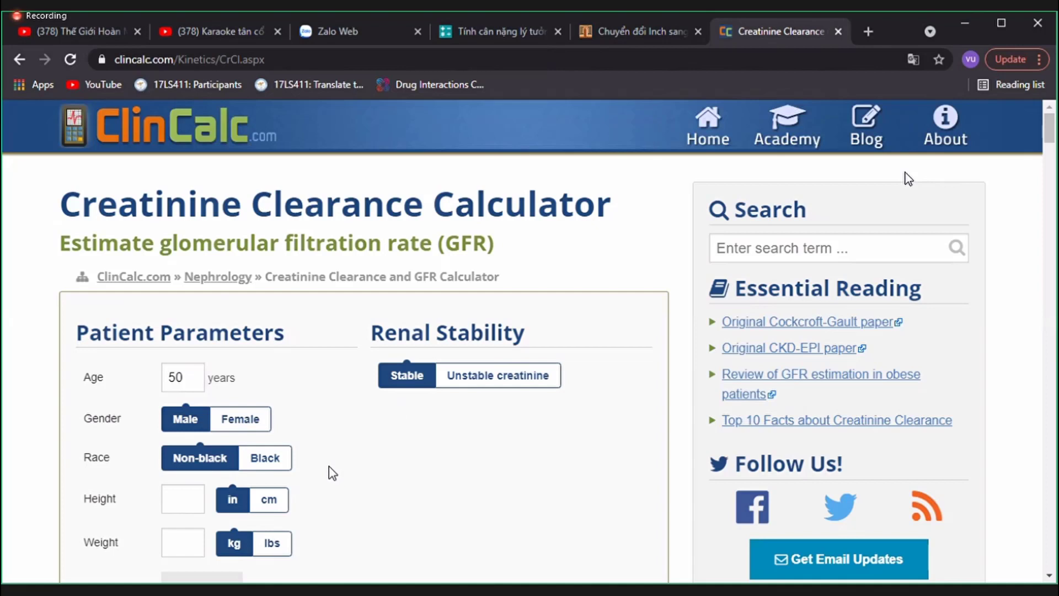
{"action": "left_click", "coordinate": [188, 501]}
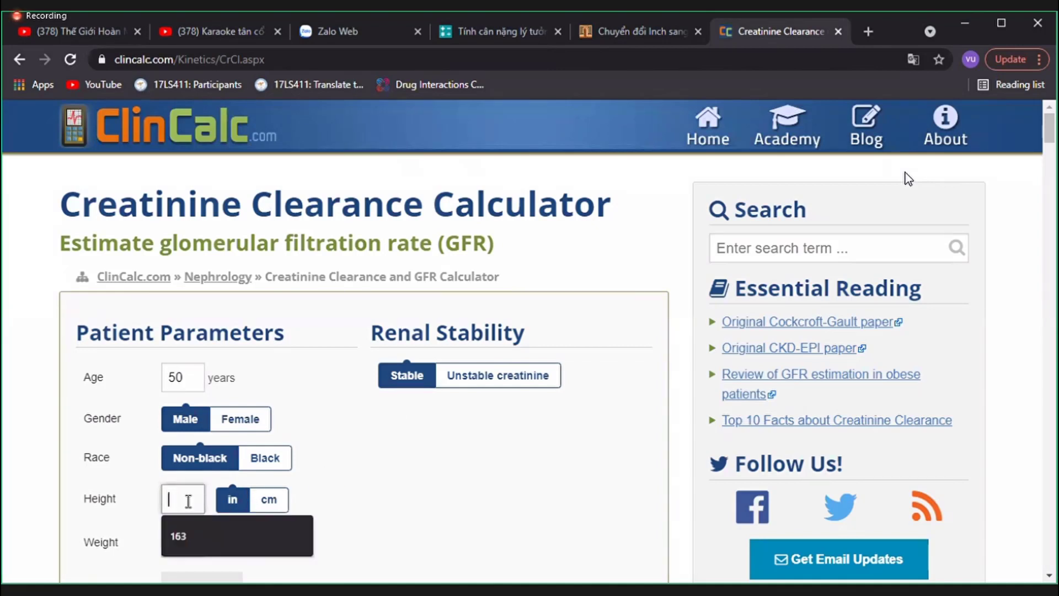
{"action": "left_click", "coordinate": [184, 537]}
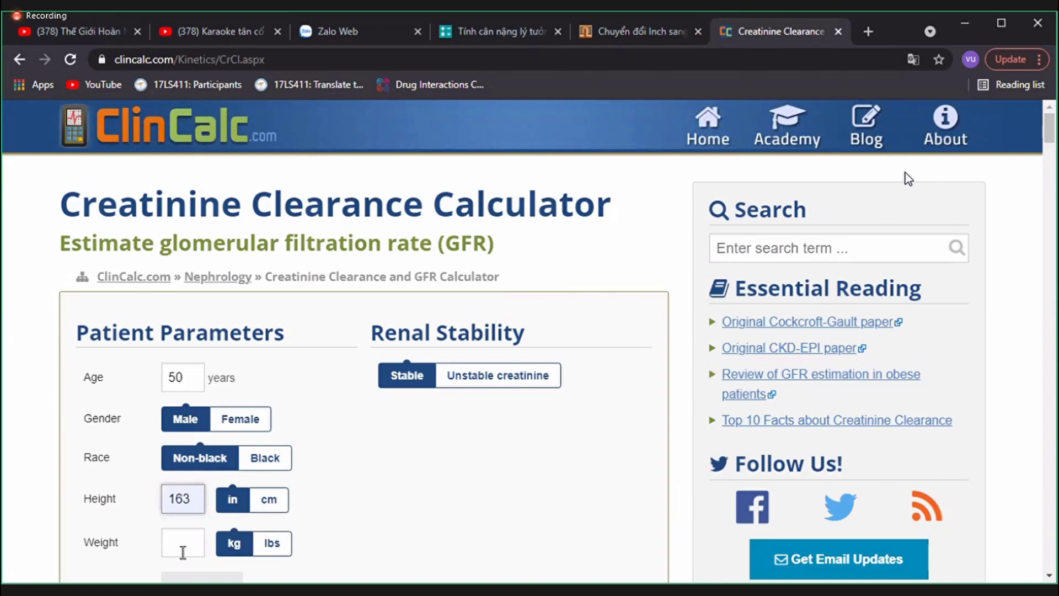
{"action": "left_click", "coordinate": [183, 553]}
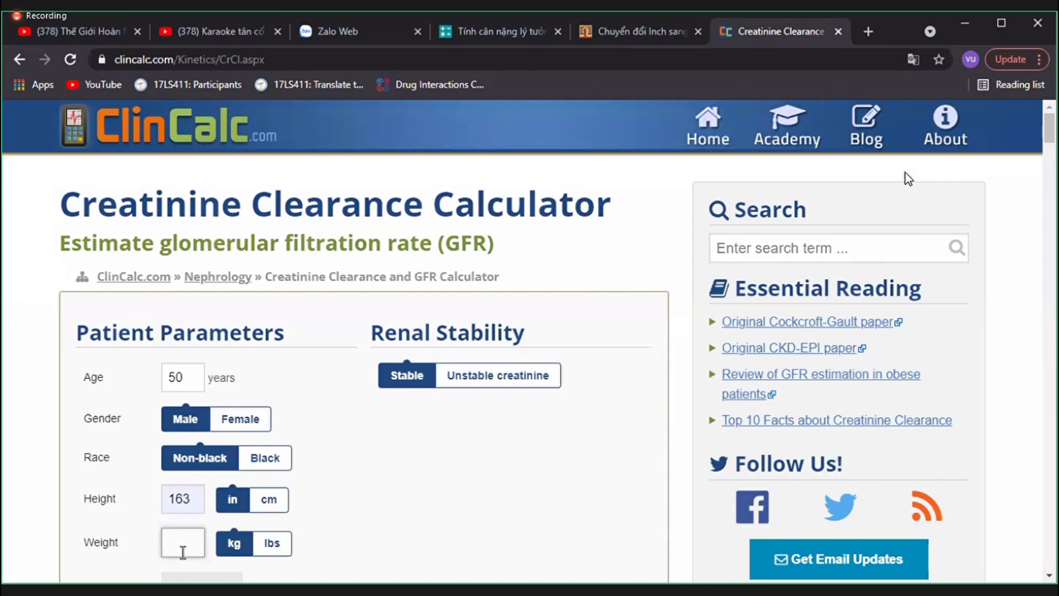
{"action": "type", "text": "70"}
{"action": "left_click", "coordinate": [409, 505]}
Enter a creatinine of 0,9 mg/dL, set the height unit to cm, and calculate the creatinine clearance
{"action": "scroll", "coordinate": [411, 508], "scroll_direction": "down", "scroll_amount": 2}
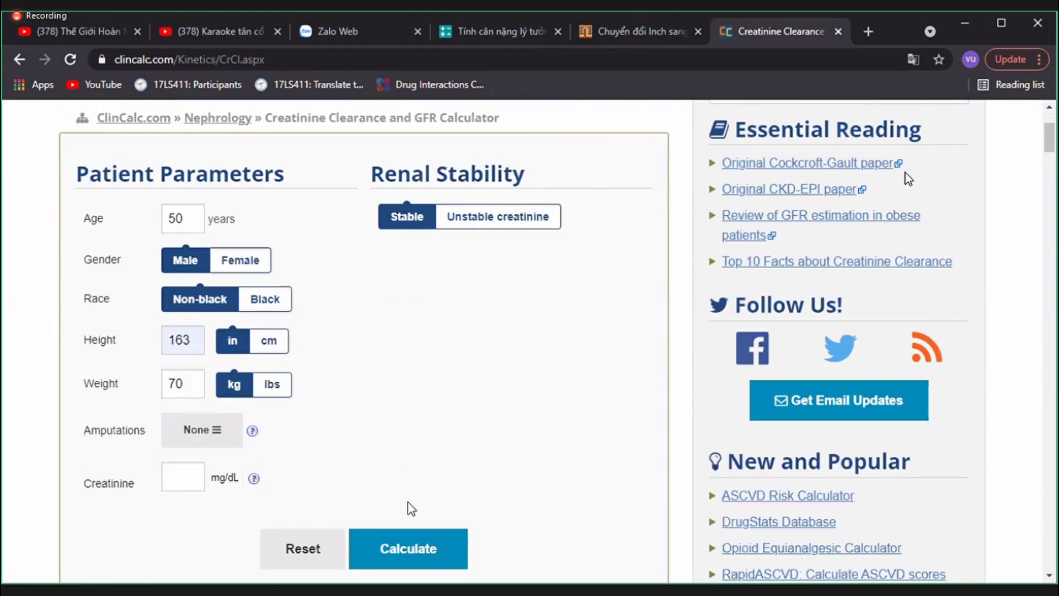
{"action": "left_click", "coordinate": [177, 475]}
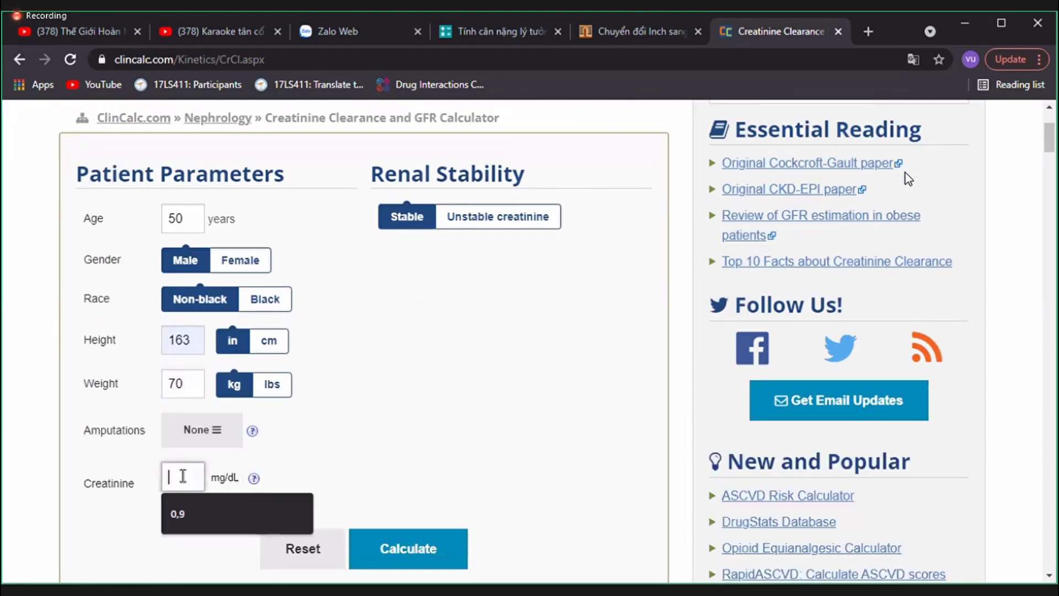
{"action": "left_click", "coordinate": [182, 515]}
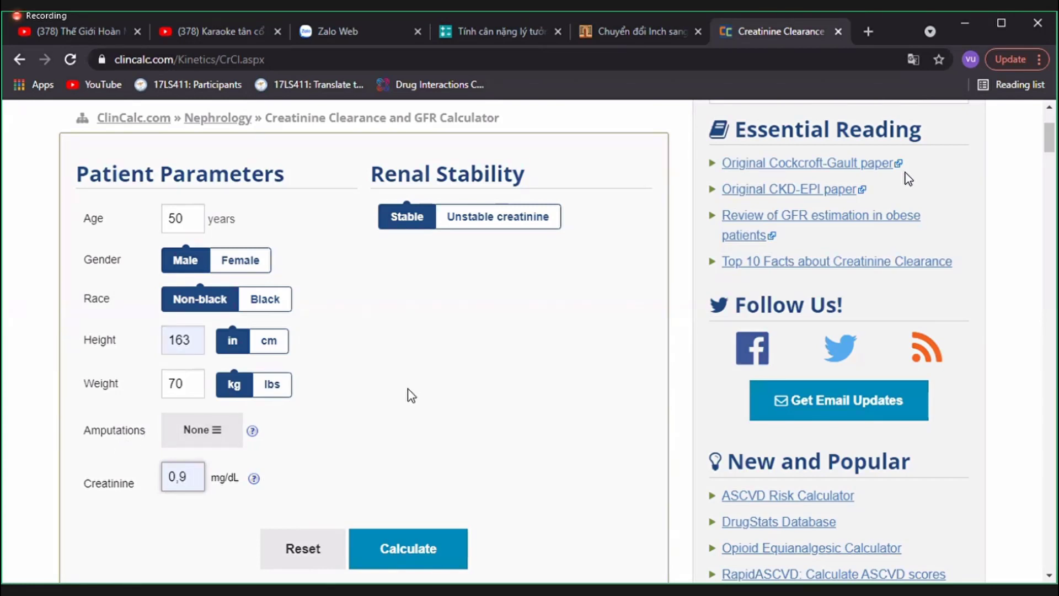
{"action": "left_click", "coordinate": [282, 347]}
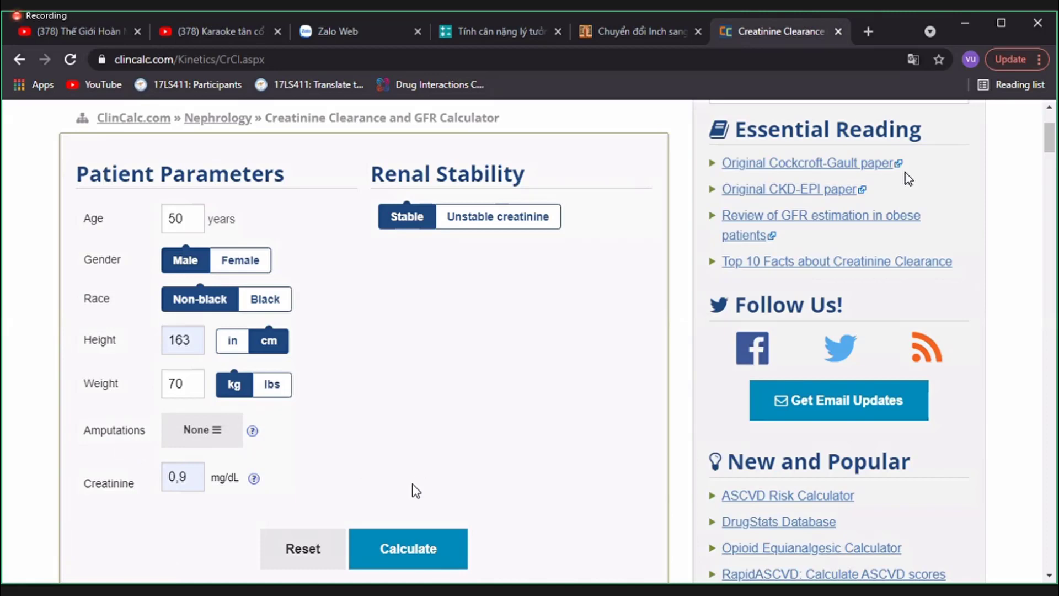
{"action": "left_click", "coordinate": [407, 551]}
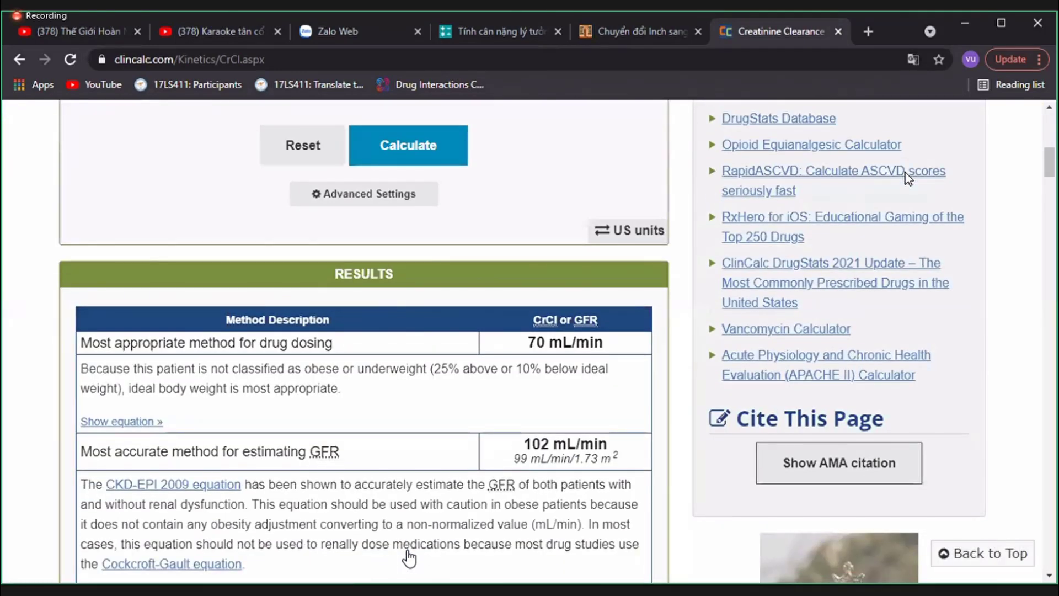
Examine the creatinine clearance and GFR results, including the Cockcroft-Gault variations, deprecated methods and body weight metrics
{"action": "scroll", "coordinate": [408, 558], "scroll_direction": "down", "scroll_amount": 7}
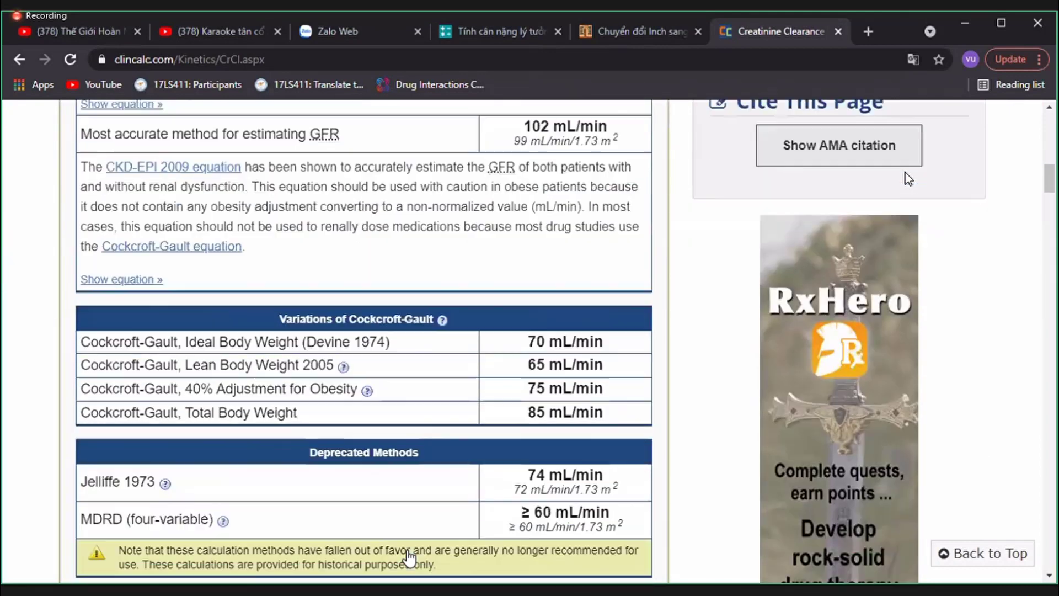
{"action": "scroll", "coordinate": [409, 559], "scroll_direction": "up", "scroll_amount": 1}
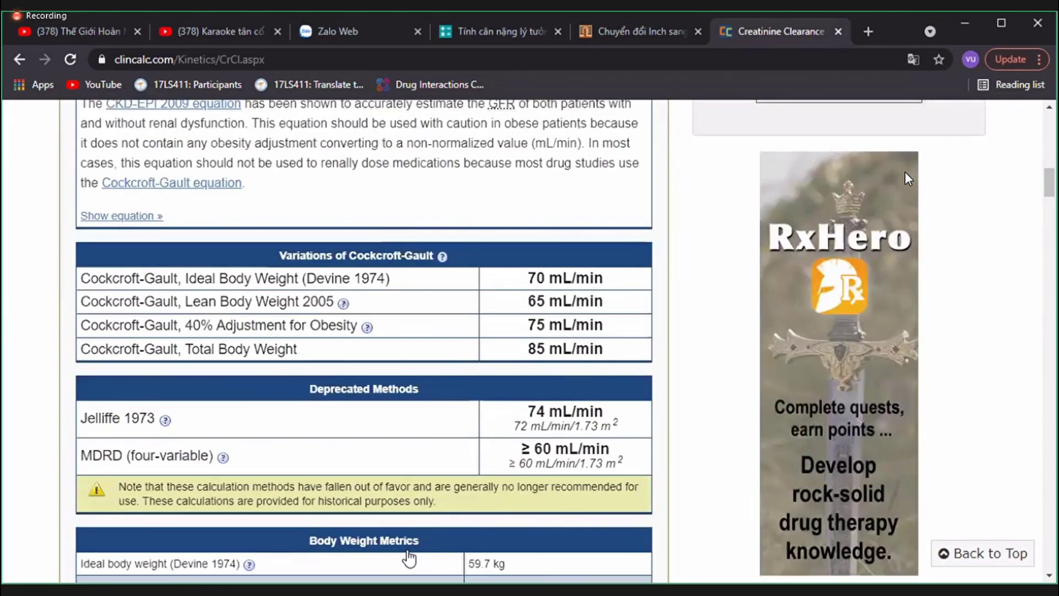
{"action": "scroll", "coordinate": [409, 559], "scroll_direction": "down", "scroll_amount": 5}
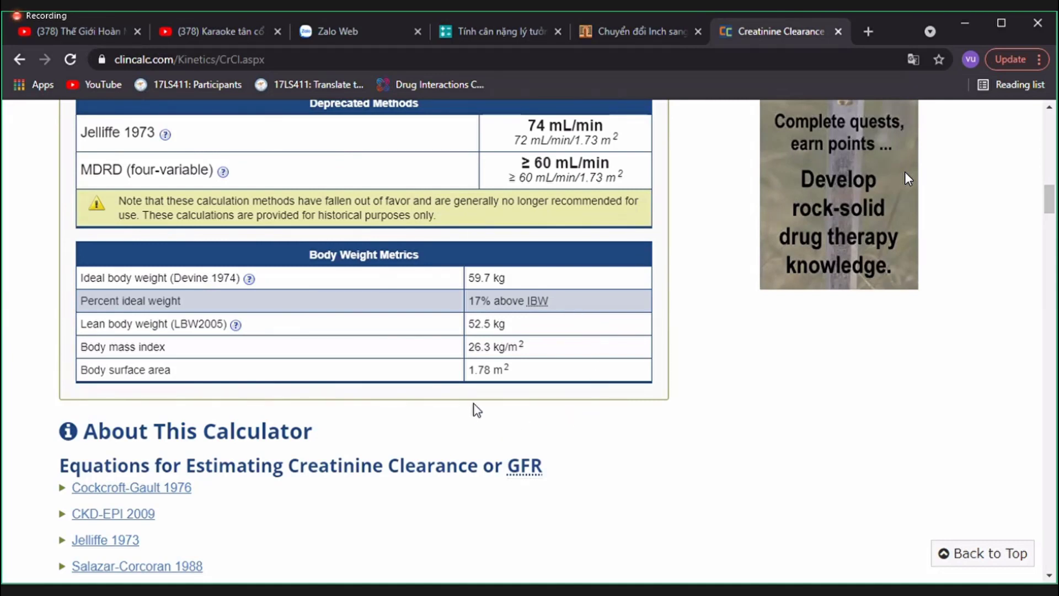
{"action": "scroll", "coordinate": [476, 409], "scroll_direction": "up", "scroll_amount": 4}
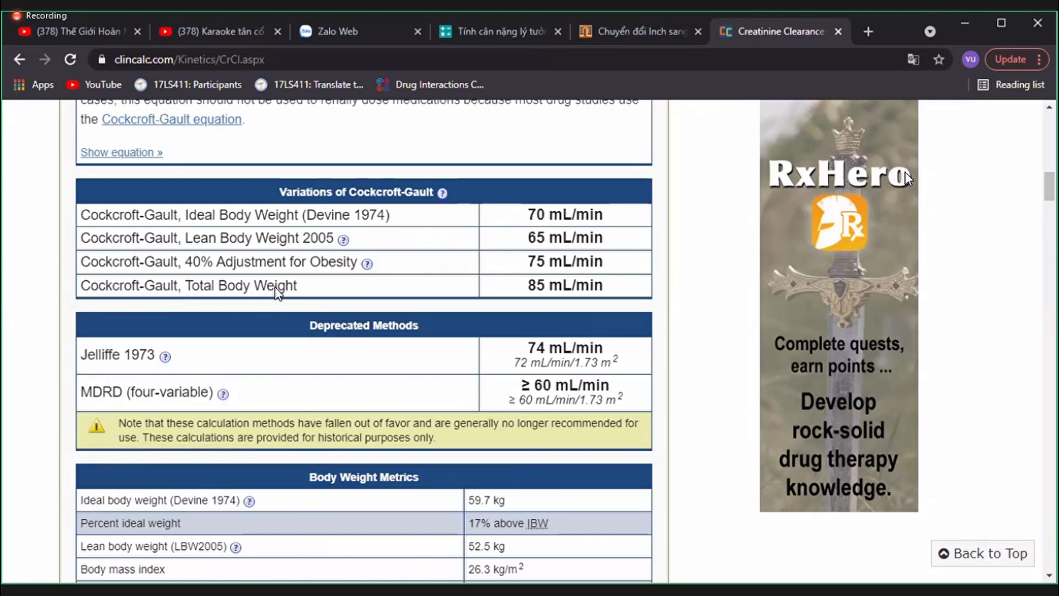
{"action": "scroll", "coordinate": [906, 176], "scroll_direction": "up", "scroll_amount": 1}
{"action": "scroll", "coordinate": [906, 177], "scroll_direction": "up", "scroll_amount": 5}
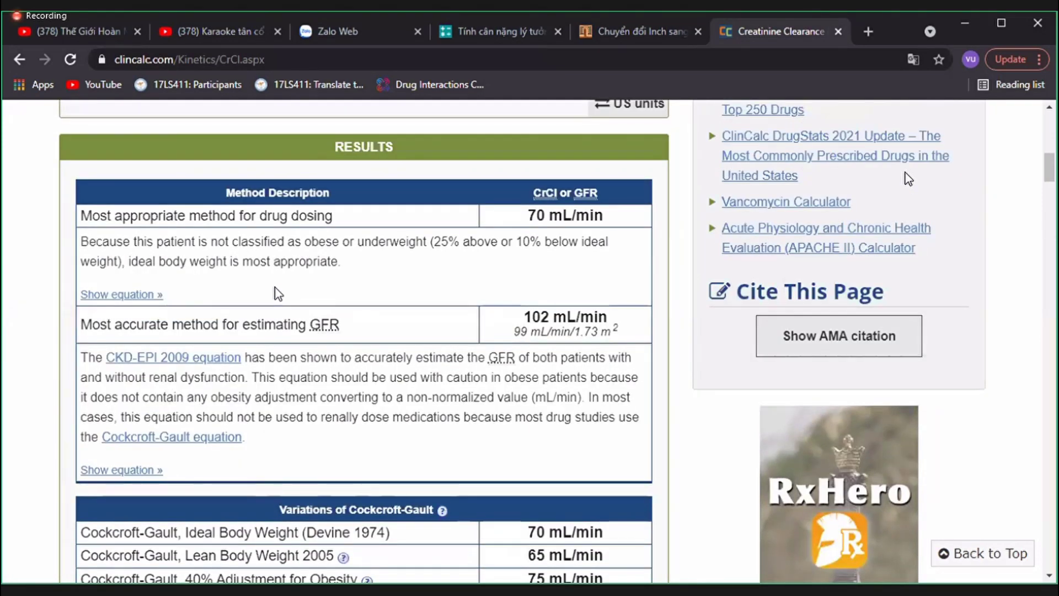
{"action": "scroll", "coordinate": [279, 294], "scroll_direction": "up", "scroll_amount": 5}
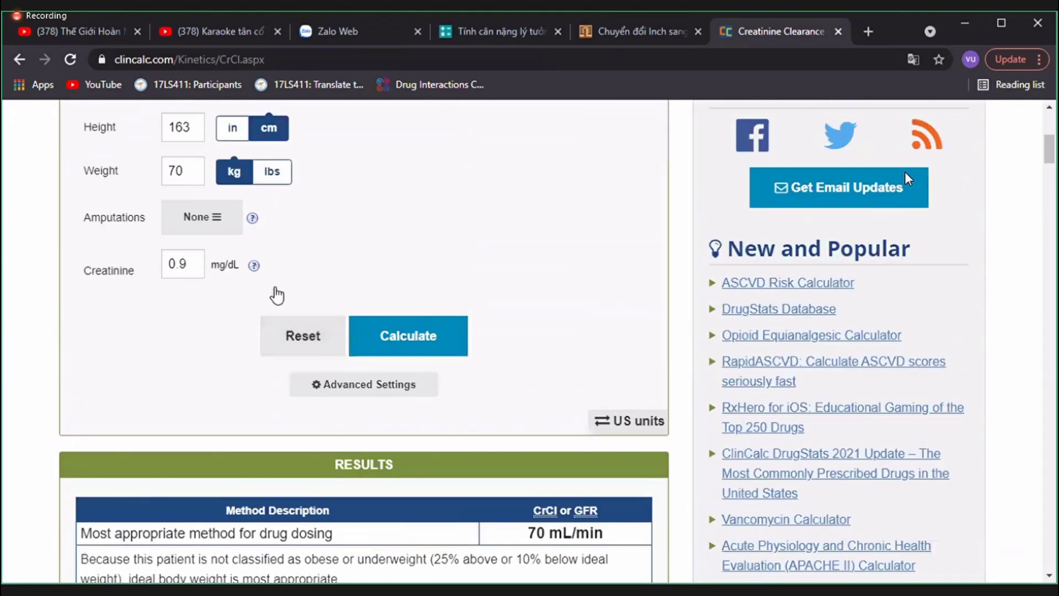
{"action": "scroll", "coordinate": [278, 295], "scroll_direction": "down", "scroll_amount": 1}
{"action": "scroll", "coordinate": [277, 292], "scroll_direction": "up", "scroll_amount": 3}
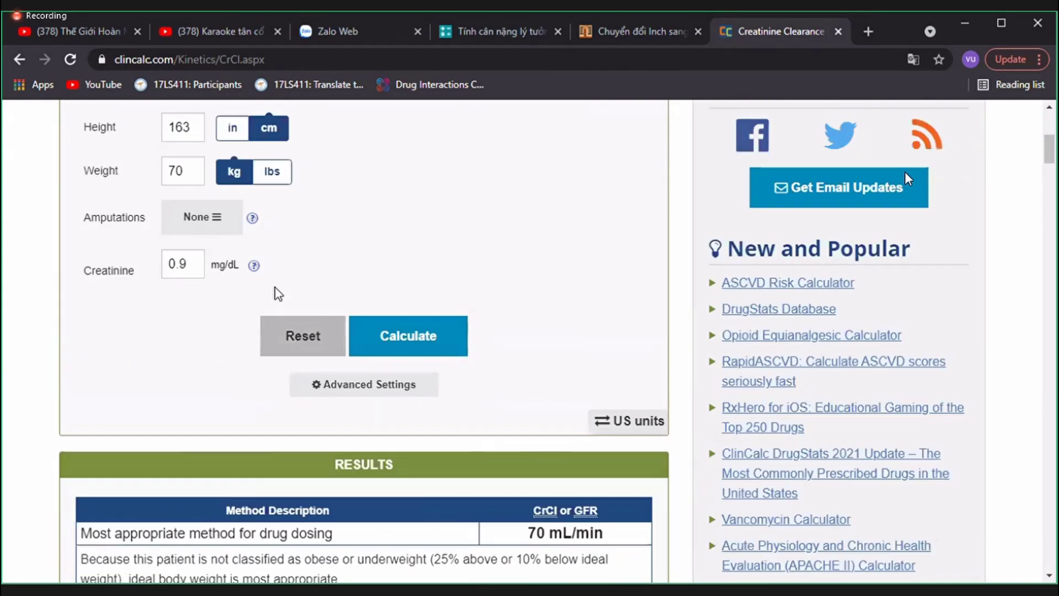
{"action": "scroll", "coordinate": [278, 293], "scroll_direction": "down", "scroll_amount": 4}
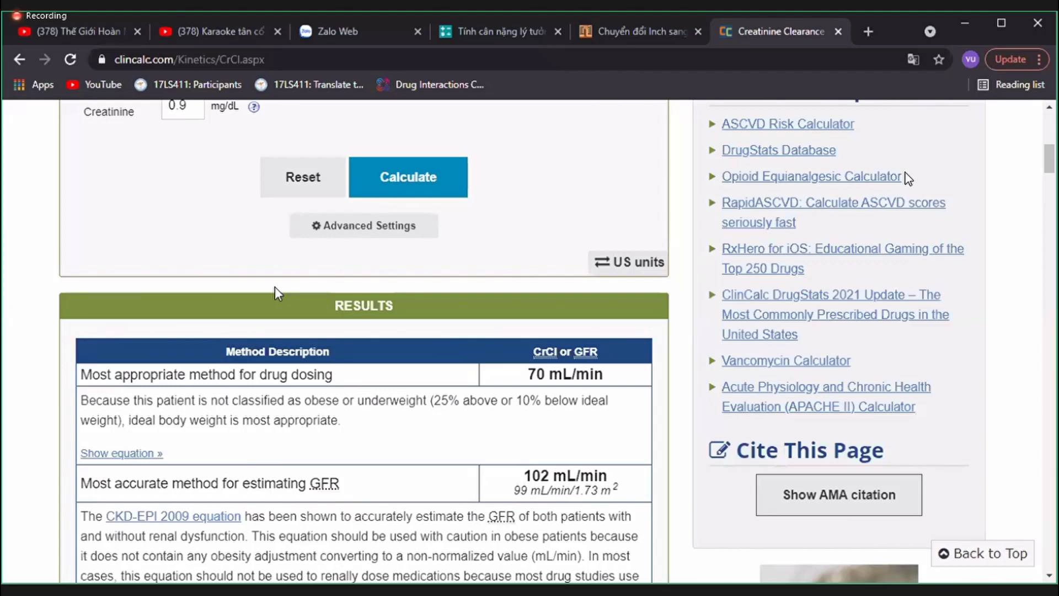
{"action": "scroll", "coordinate": [276, 293], "scroll_direction": "down", "scroll_amount": 1}
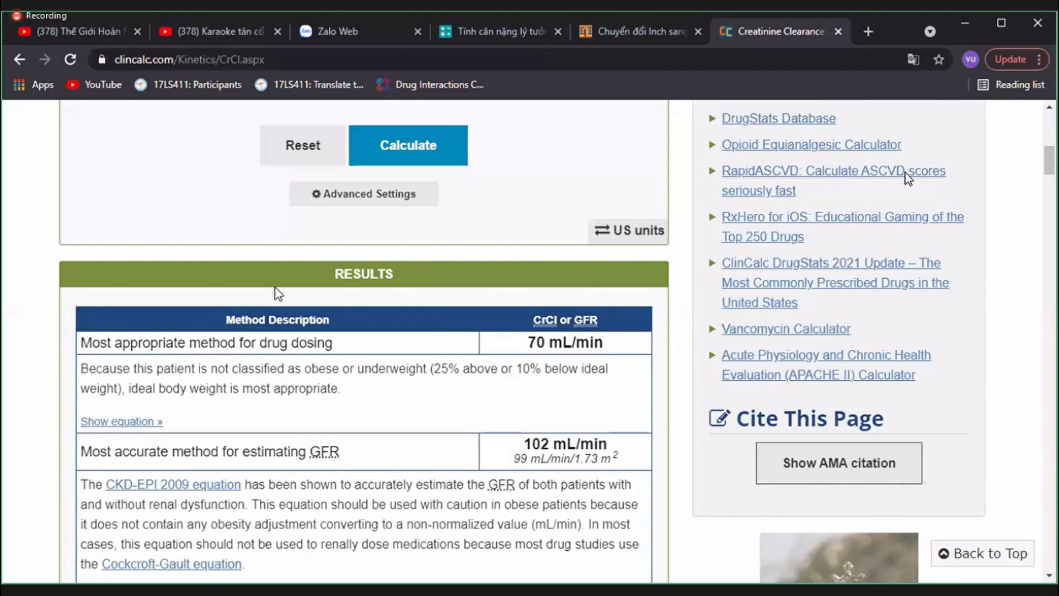
Return to the ClinCalc home page and open the Vancomycin Calculator from the popular calculators
{"action": "scroll", "coordinate": [274, 287], "scroll_direction": "up", "scroll_amount": 10}
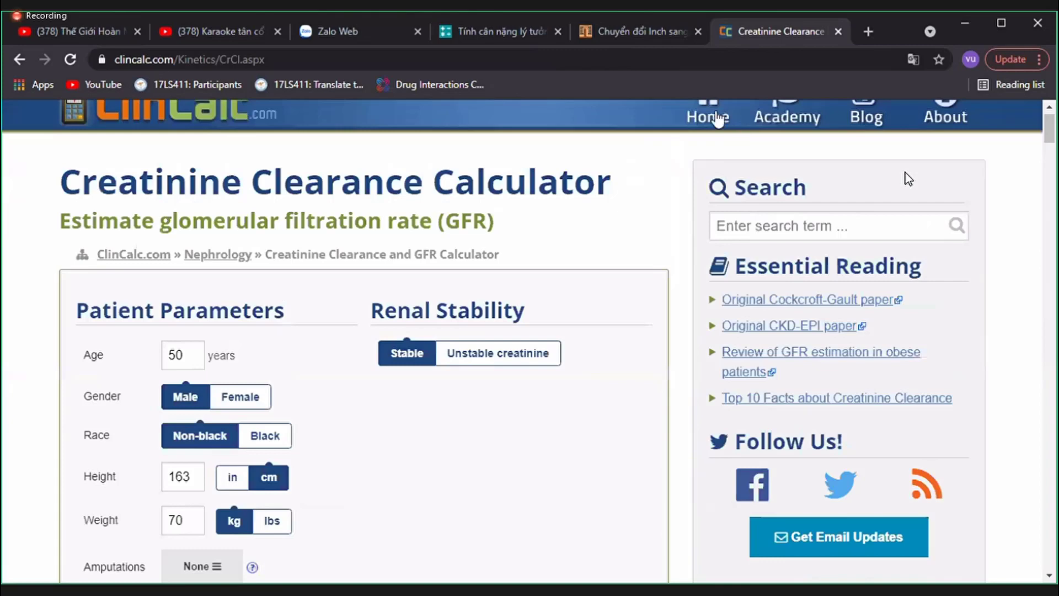
{"action": "left_click", "coordinate": [716, 117]}
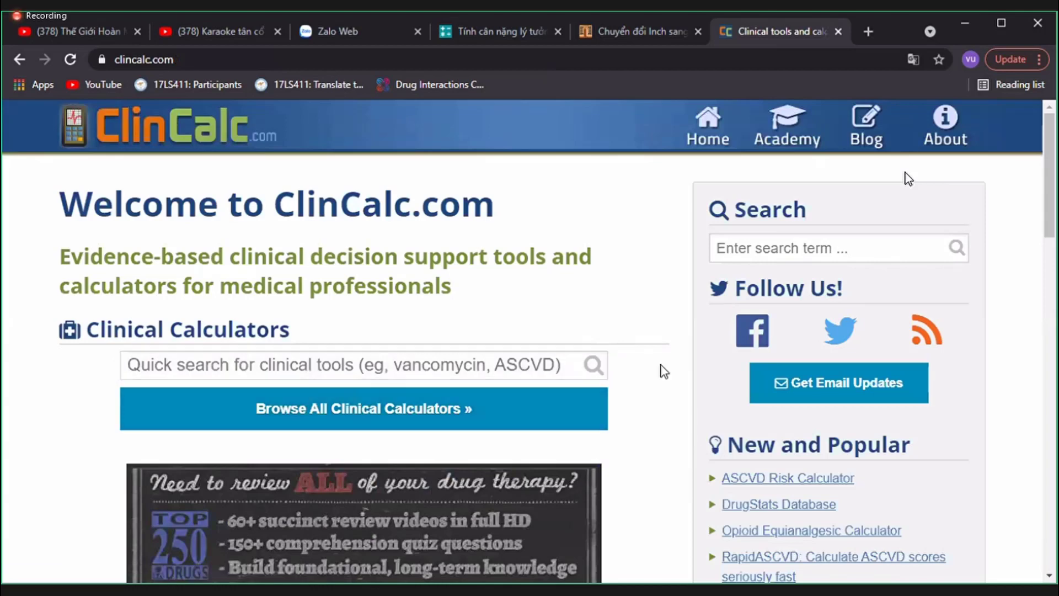
{"action": "scroll", "coordinate": [664, 370], "scroll_direction": "down", "scroll_amount": 6}
{"action": "scroll", "coordinate": [664, 371], "scroll_direction": "down", "scroll_amount": 2}
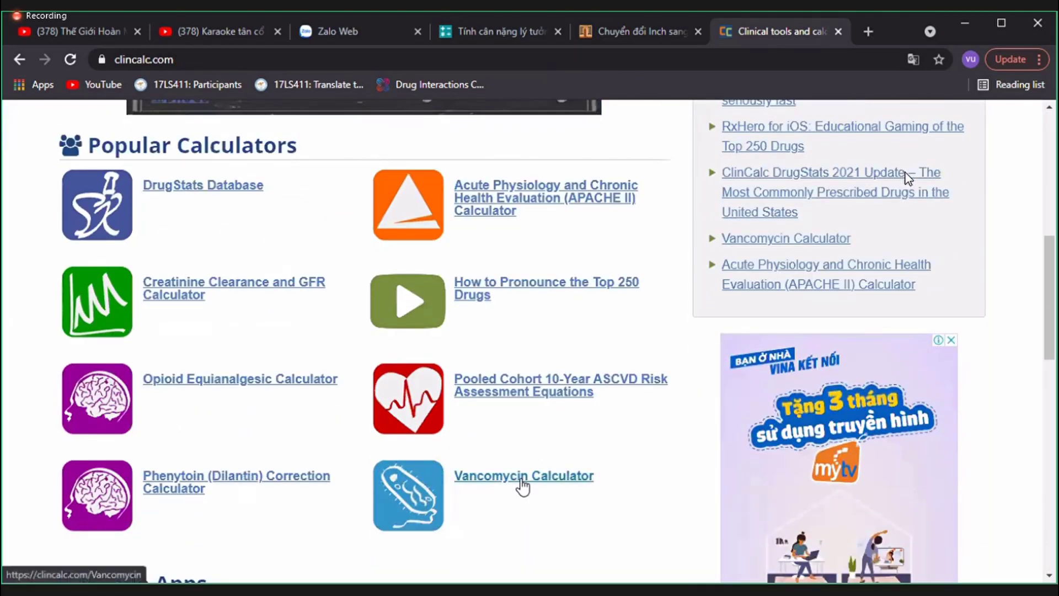
{"action": "left_click", "coordinate": [522, 480]}
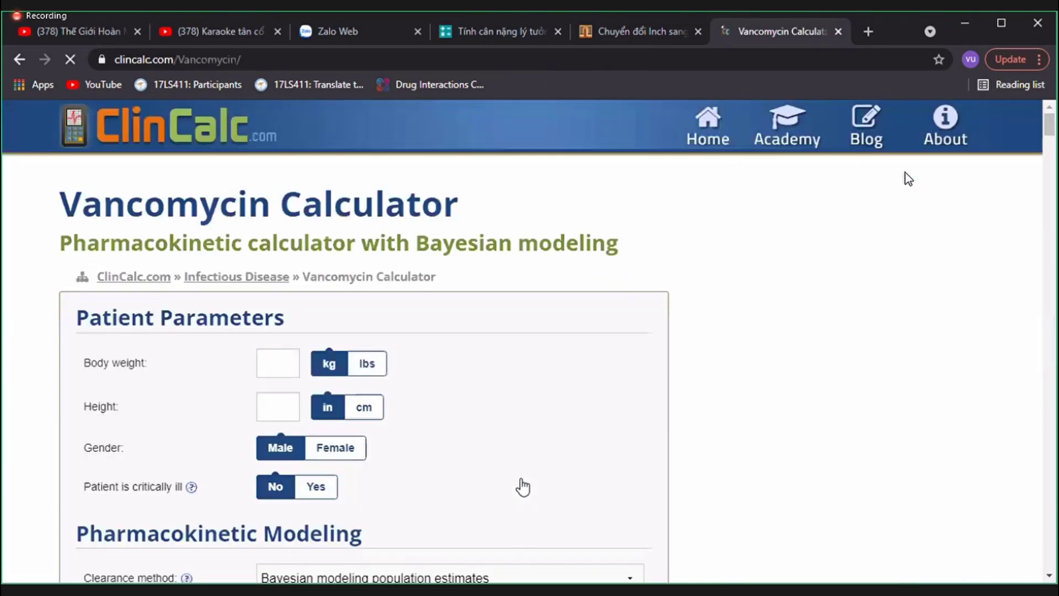
Fill in the patient parameters with a body weight of 70 kg and a height of 163
{"action": "left_click", "coordinate": [284, 362]}
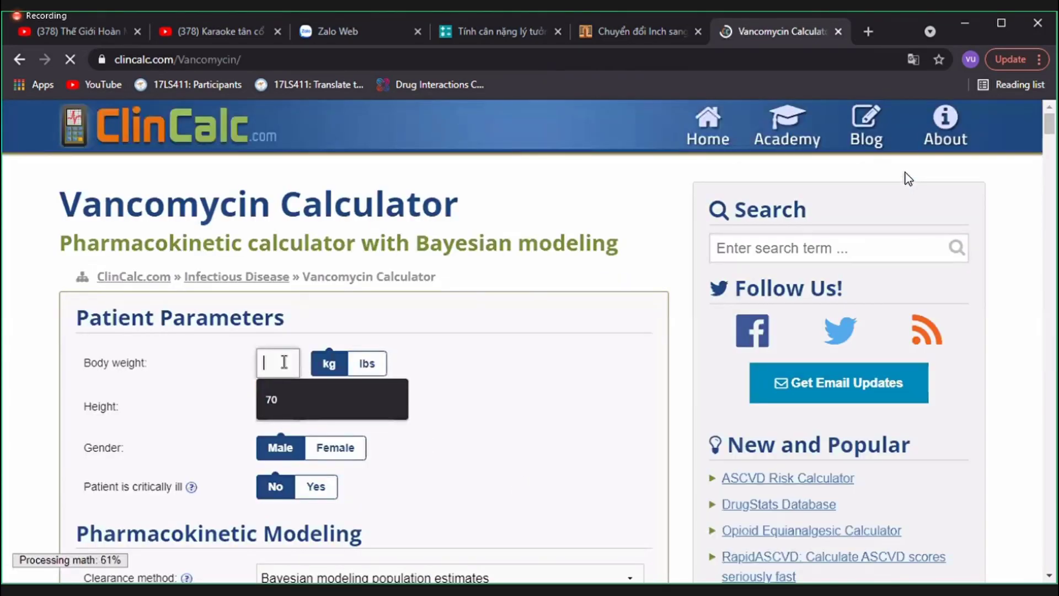
{"action": "left_click", "coordinate": [281, 400]}
{"action": "left_click", "coordinate": [280, 404]}
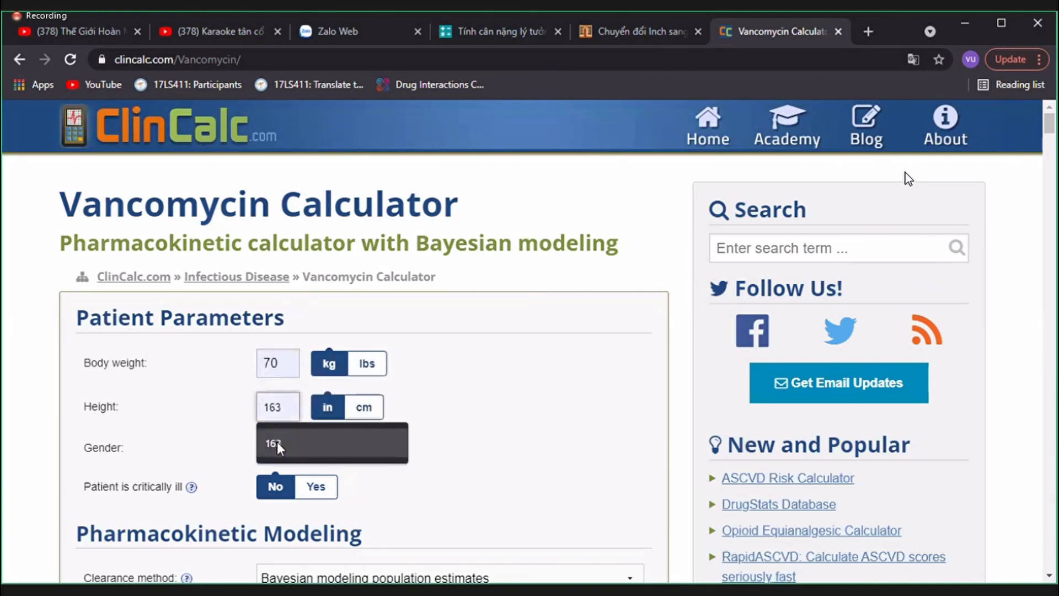
{"action": "left_click", "coordinate": [279, 444]}
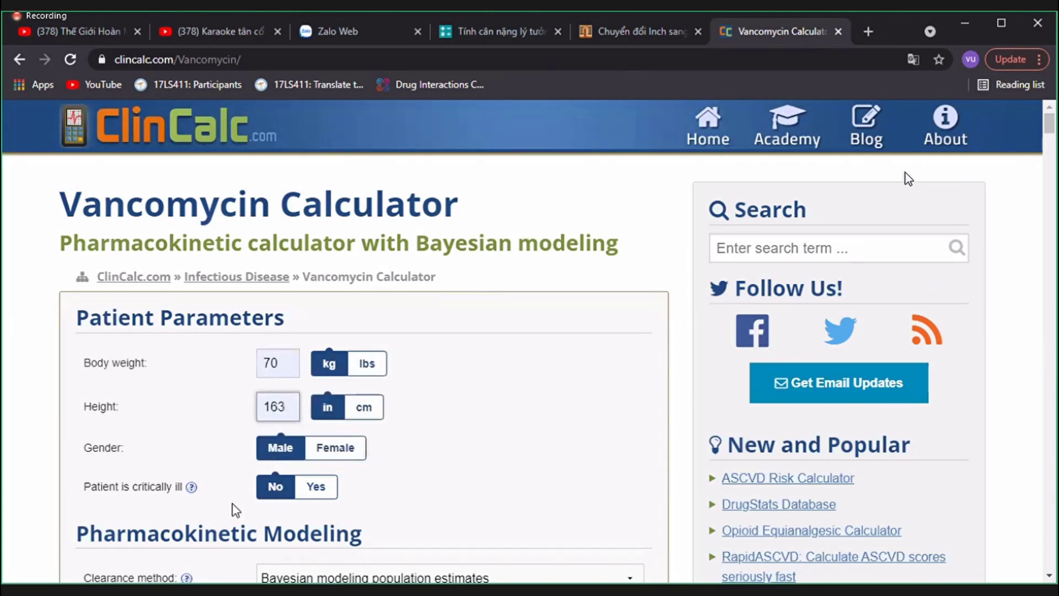
{"action": "left_click", "coordinate": [518, 453]}
Fill in the renal function with a creatinine of 0,9 mg/dL and an age of 50 years
{"action": "scroll", "coordinate": [518, 453], "scroll_direction": "down", "scroll_amount": 4}
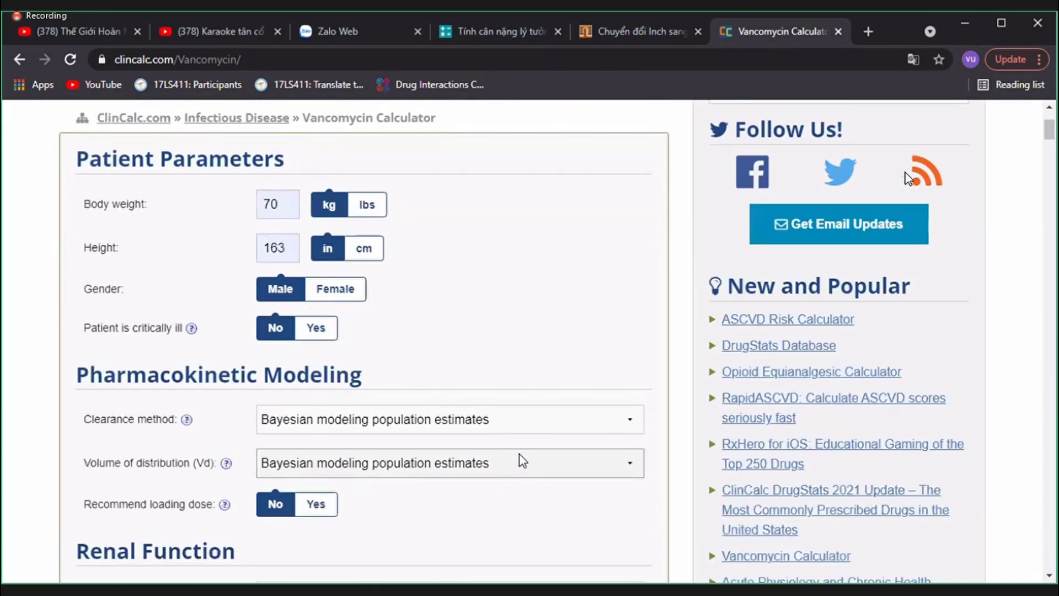
{"action": "scroll", "coordinate": [518, 453], "scroll_direction": "down", "scroll_amount": 2}
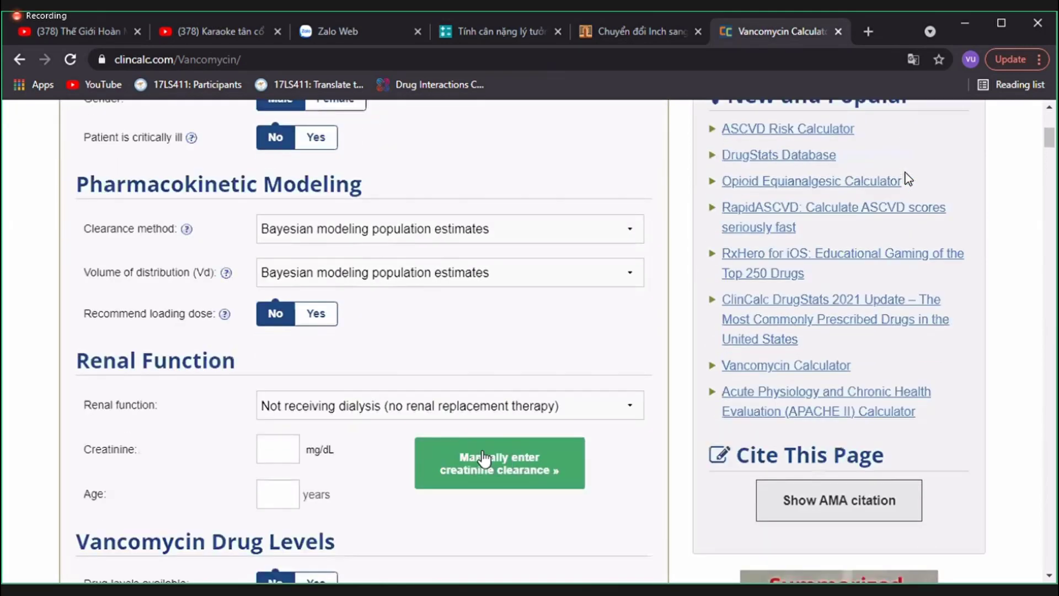
{"action": "left_click", "coordinate": [262, 452]}
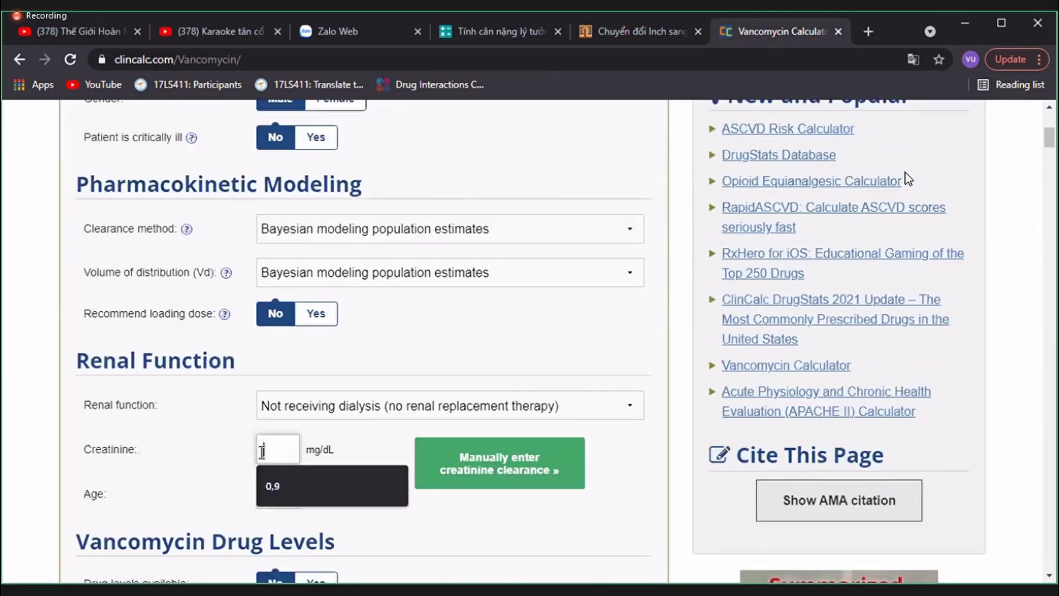
{"action": "left_click", "coordinate": [279, 481]}
{"action": "left_click", "coordinate": [280, 498]}
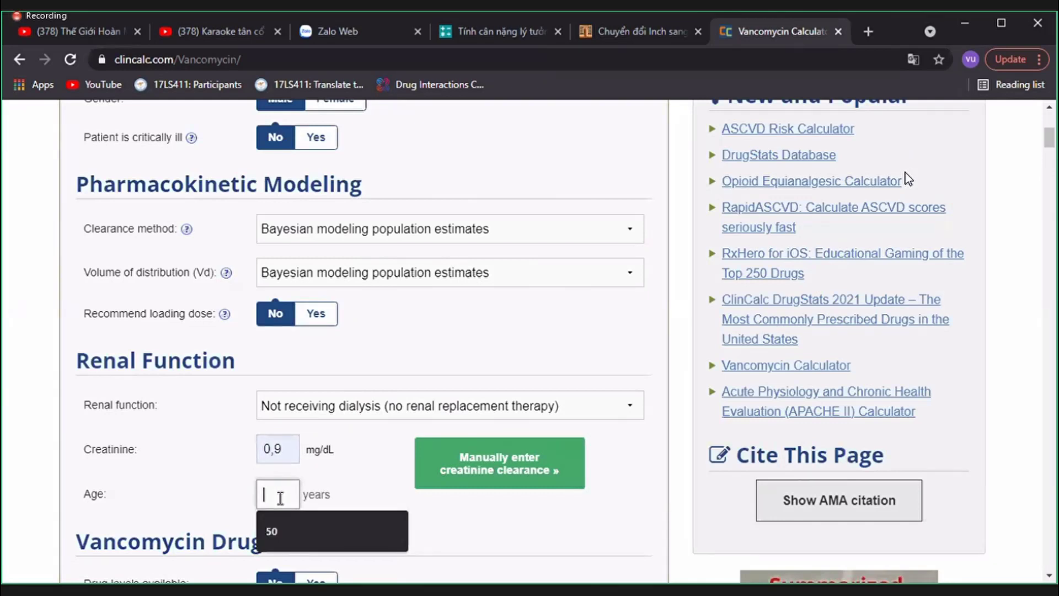
{"action": "left_click", "coordinate": [274, 531]}
{"action": "left_click", "coordinate": [427, 524]}
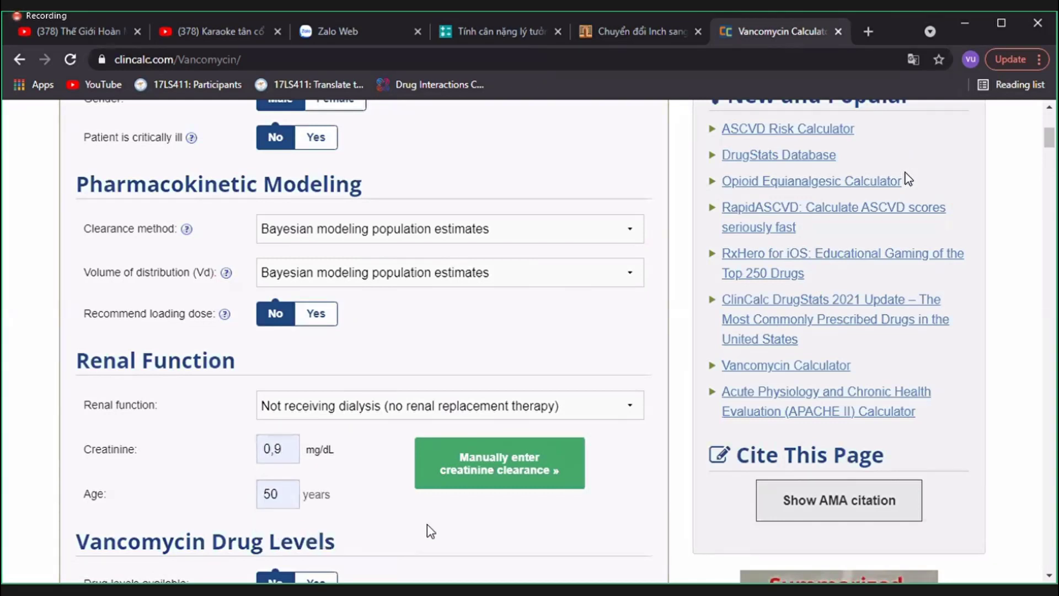
Turn on the loading dose recommendation under Pharmacokinetic Modeling and try to calculate the vancomycin dosing
{"action": "scroll", "coordinate": [427, 524], "scroll_direction": "down", "scroll_amount": 1}
{"action": "scroll", "coordinate": [428, 527], "scroll_direction": "down", "scroll_amount": 3}
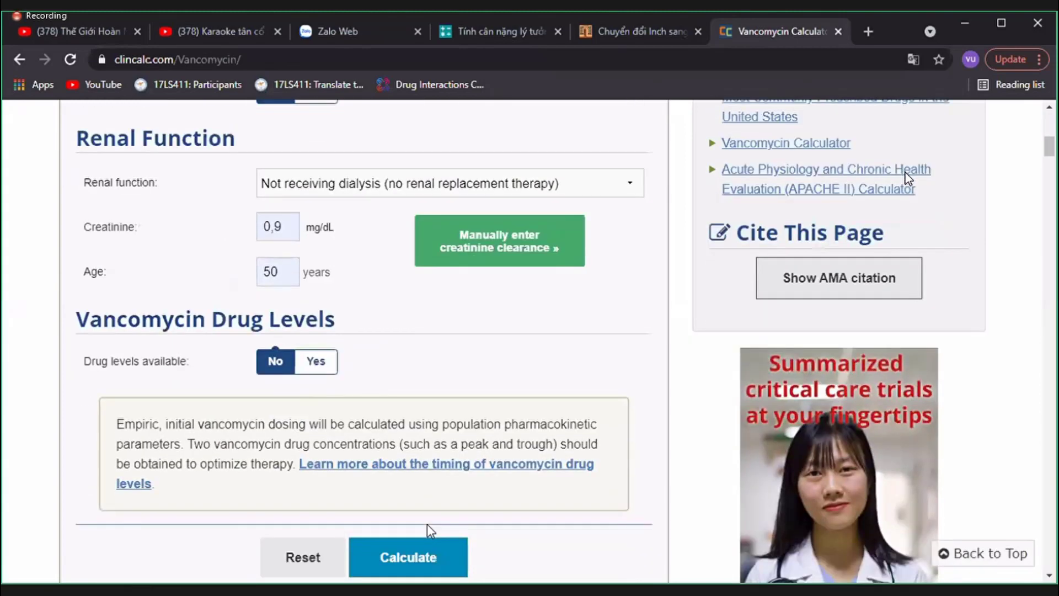
{"action": "scroll", "coordinate": [430, 530], "scroll_direction": "up", "scroll_amount": 3}
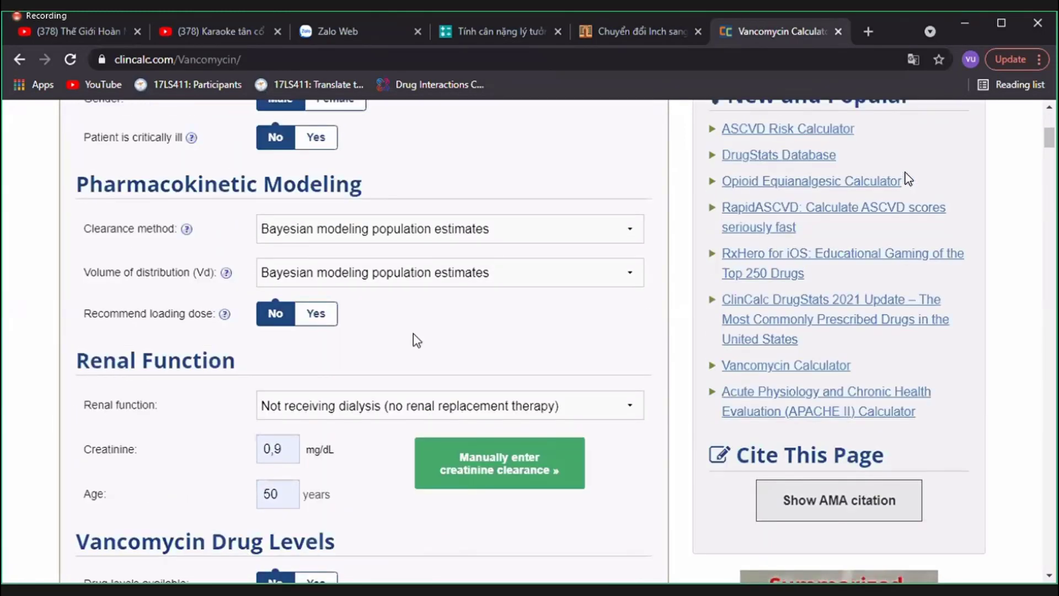
{"action": "left_click", "coordinate": [318, 317]}
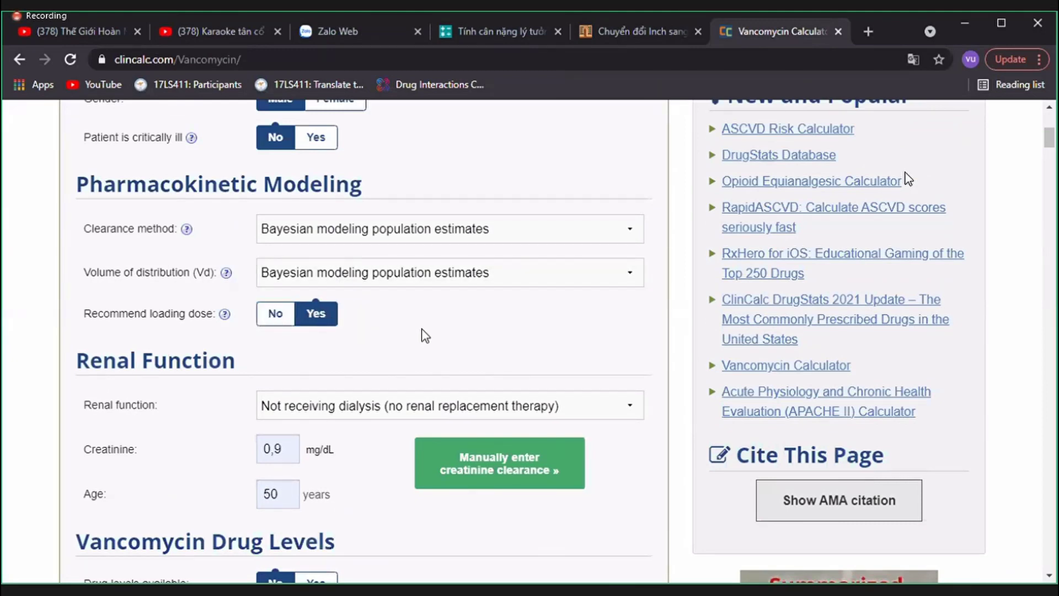
{"action": "scroll", "coordinate": [422, 329], "scroll_direction": "up", "scroll_amount": 4}
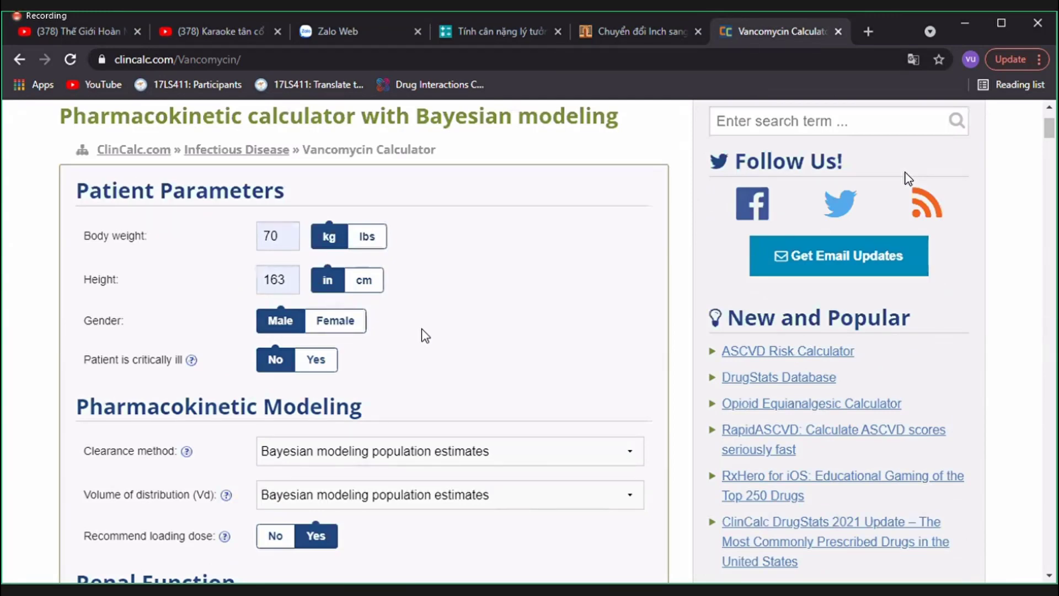
{"action": "scroll", "coordinate": [422, 328], "scroll_direction": "down", "scroll_amount": 7}
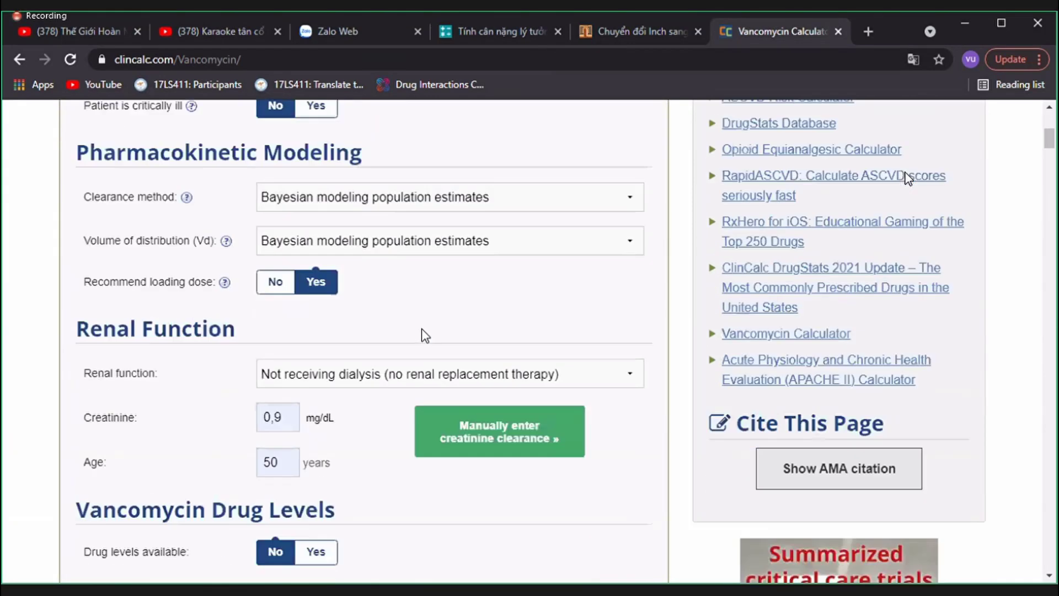
{"action": "scroll", "coordinate": [424, 334], "scroll_direction": "down", "scroll_amount": 4}
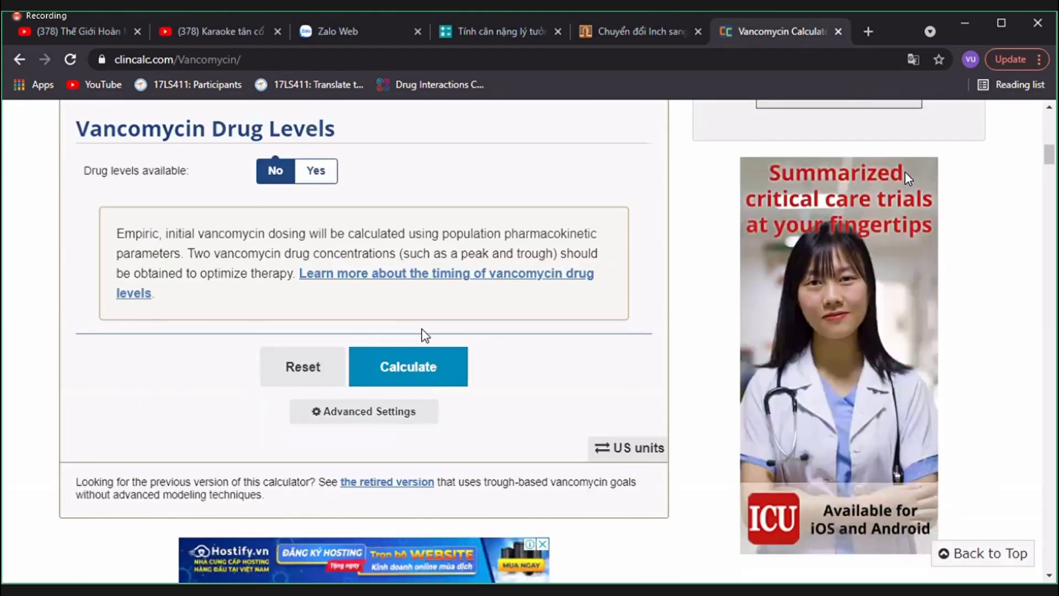
{"action": "scroll", "coordinate": [424, 334], "scroll_direction": "up", "scroll_amount": 1}
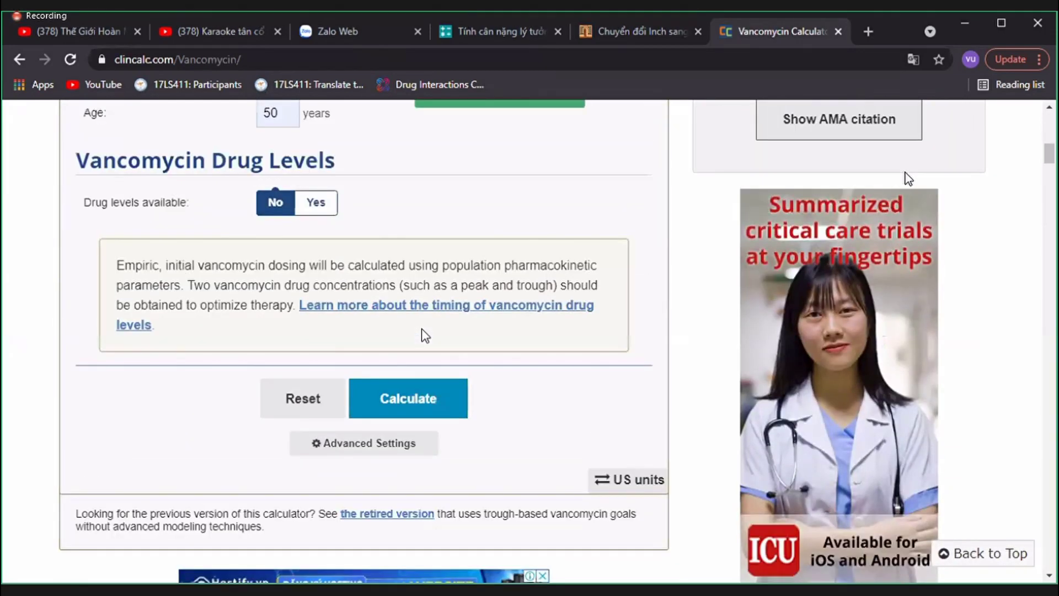
{"action": "left_click", "coordinate": [428, 411]}
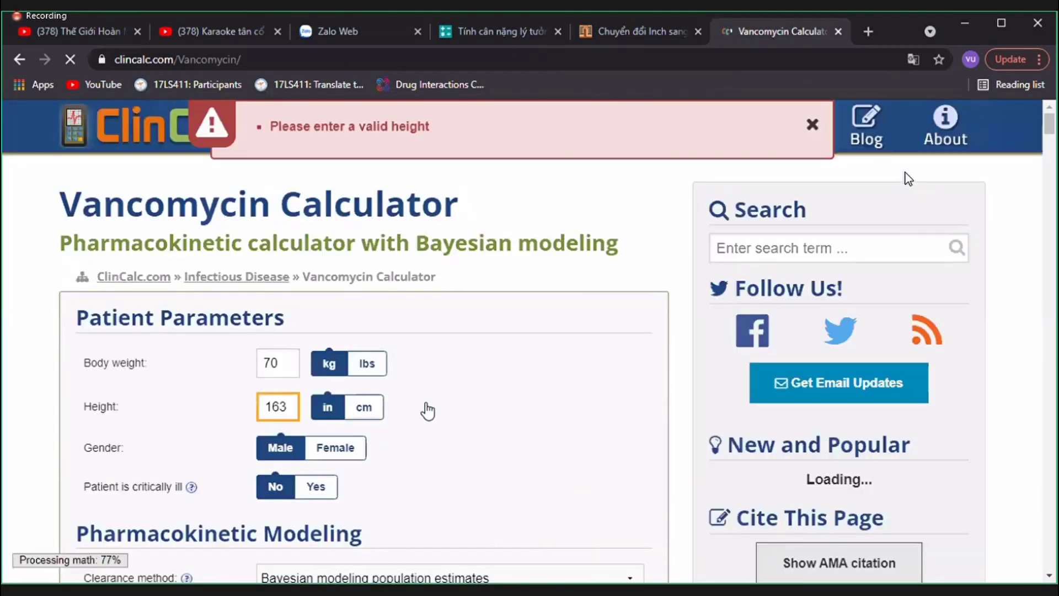
Switch the height unit to cm and calculate the vancomycin dosing
{"action": "left_click", "coordinate": [371, 415]}
{"action": "scroll", "coordinate": [368, 448], "scroll_direction": "down", "scroll_amount": 1}
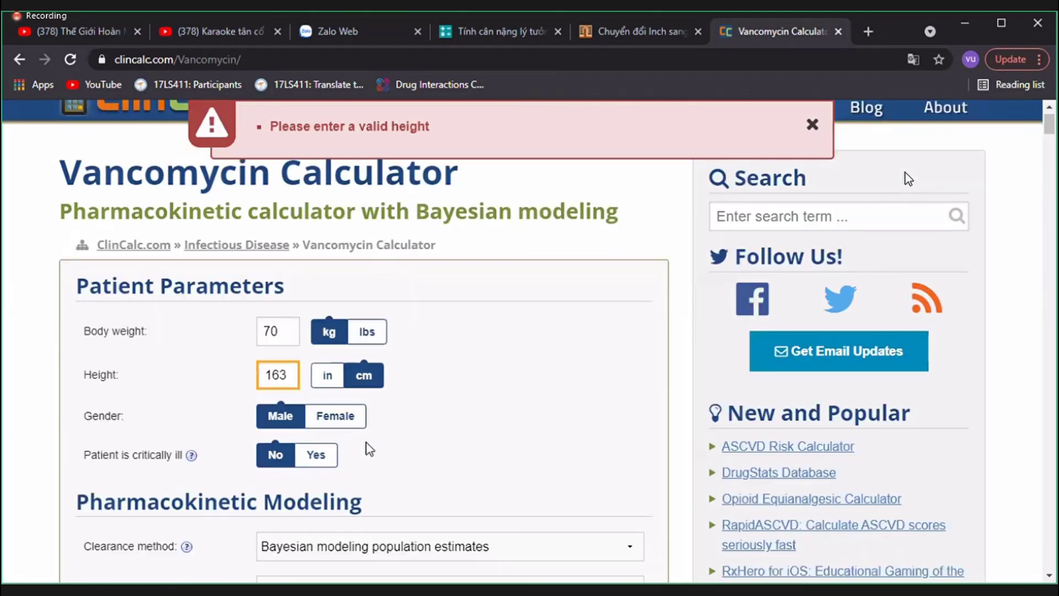
{"action": "scroll", "coordinate": [369, 448], "scroll_direction": "down", "scroll_amount": 5}
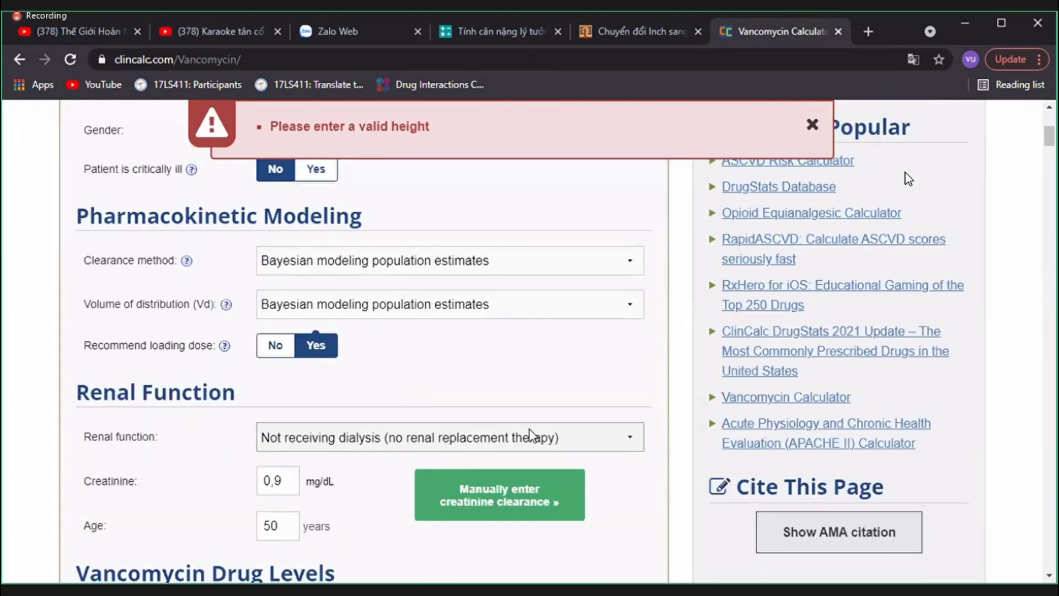
{"action": "scroll", "coordinate": [529, 429], "scroll_direction": "down", "scroll_amount": 5}
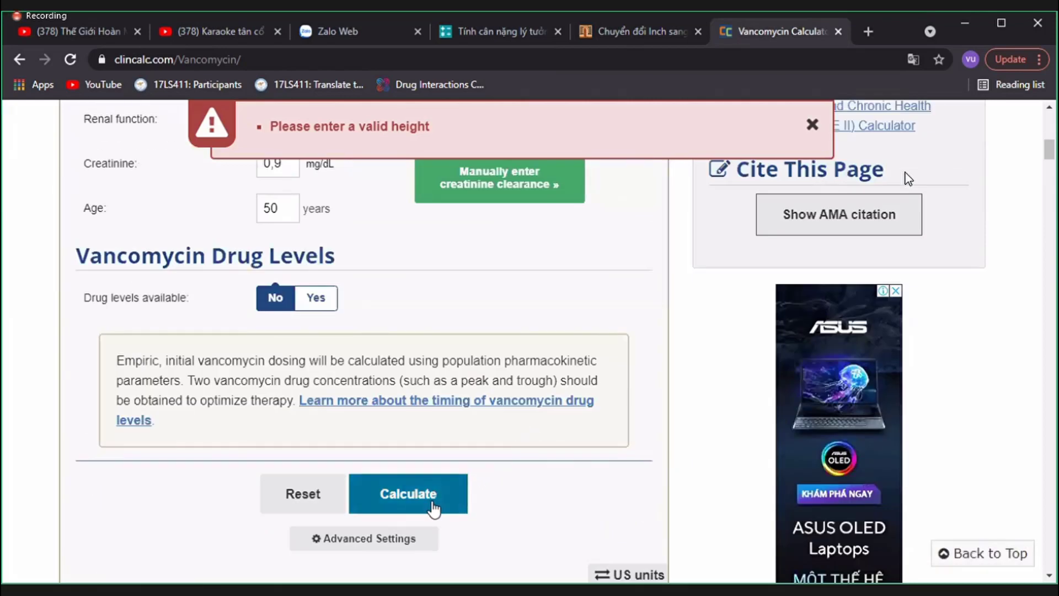
{"action": "left_click", "coordinate": [434, 509]}
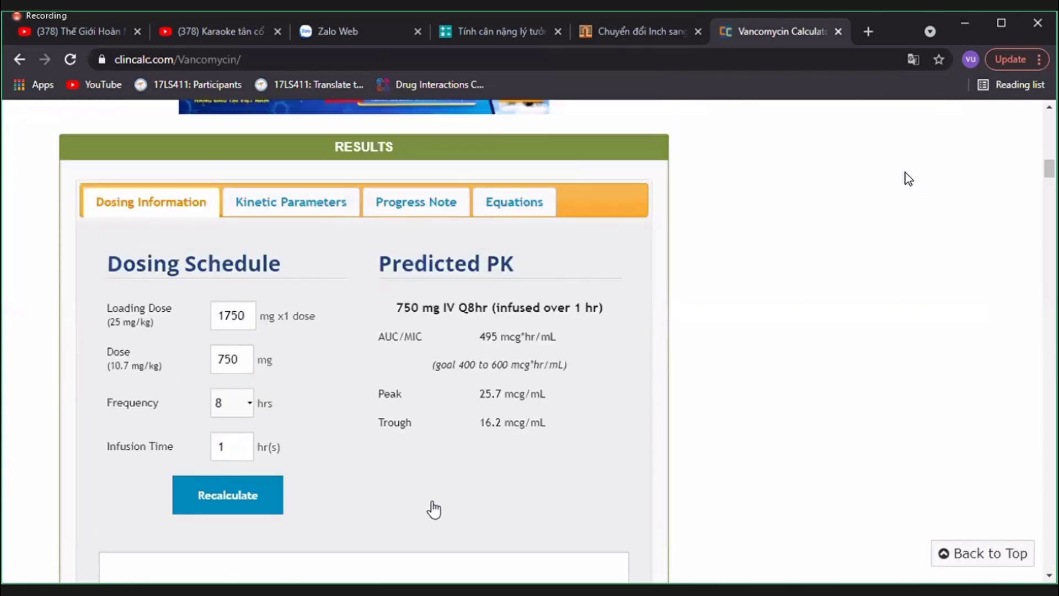
Examine the dosing schedule and predicted PK, and look through the neighbouring result sections before returning to Dosing Information
{"action": "scroll", "coordinate": [434, 510], "scroll_direction": "down", "scroll_amount": 3}
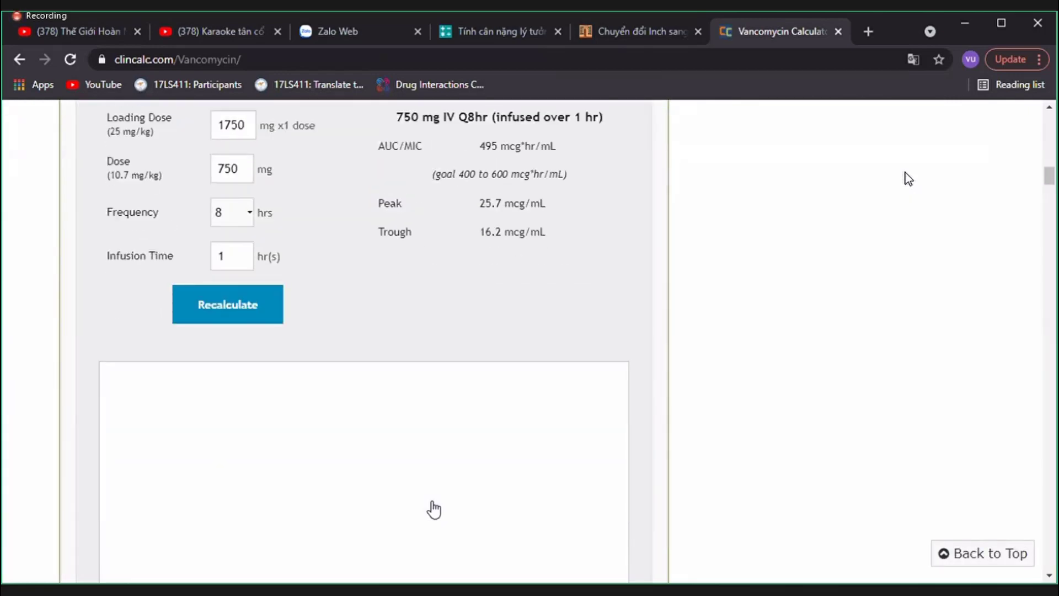
{"action": "scroll", "coordinate": [434, 510], "scroll_direction": "up", "scroll_amount": 1}
{"action": "scroll", "coordinate": [434, 510], "scroll_direction": "up", "scroll_amount": 1}
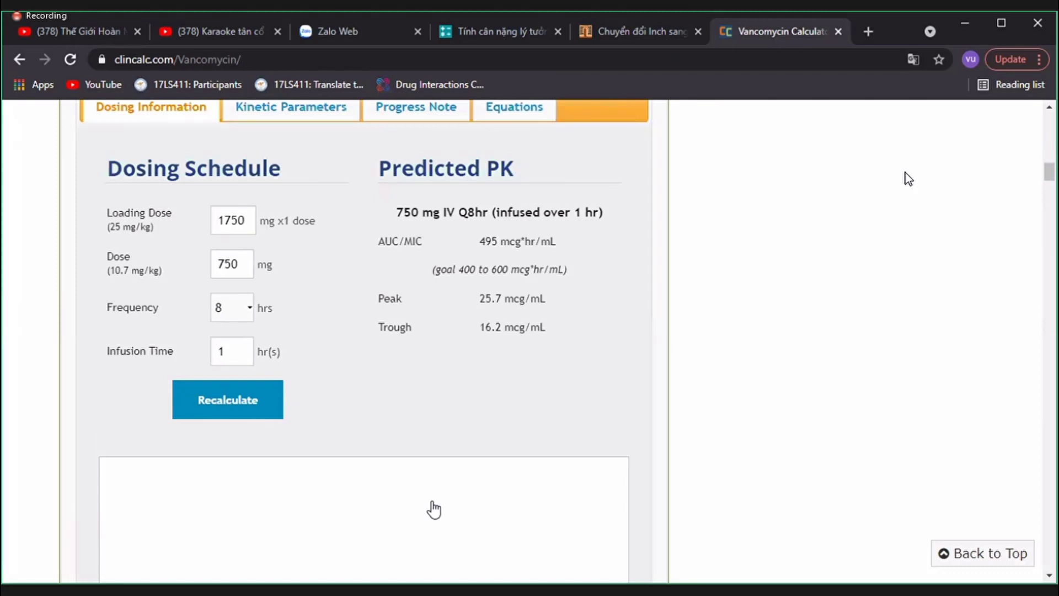
{"action": "scroll", "coordinate": [434, 510], "scroll_direction": "up", "scroll_amount": 1}
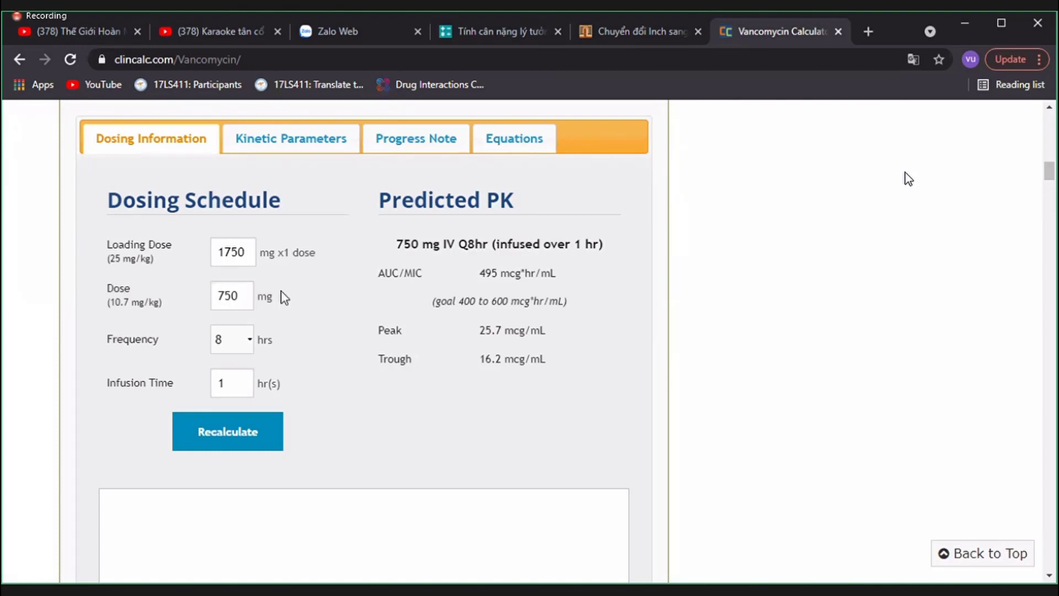
{"action": "left_click", "coordinate": [299, 139]}
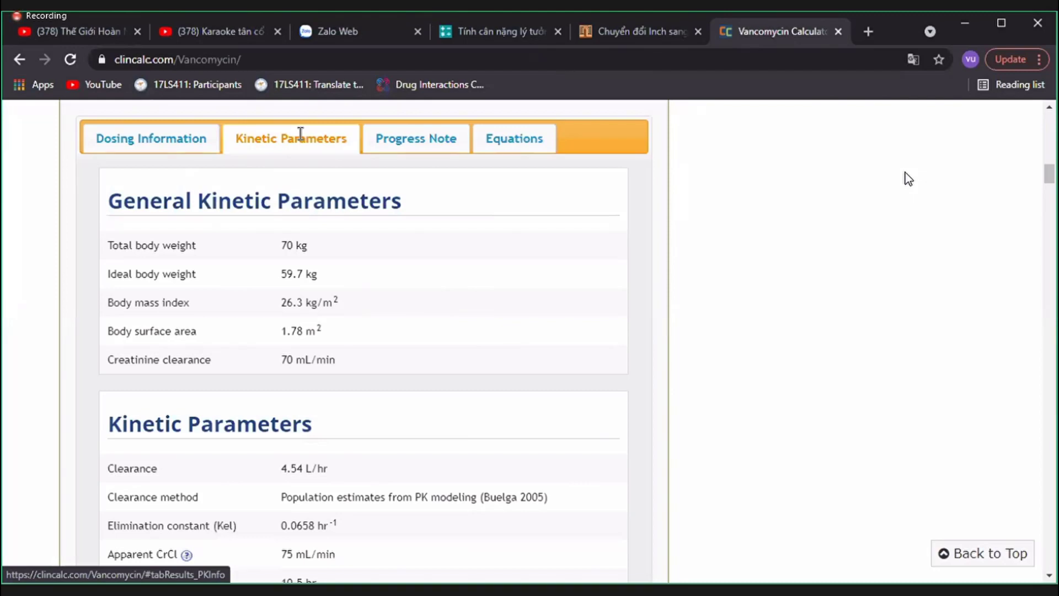
{"action": "key", "text": "Right"}
{"action": "key", "text": "Right"}
{"action": "key", "text": "Left"}
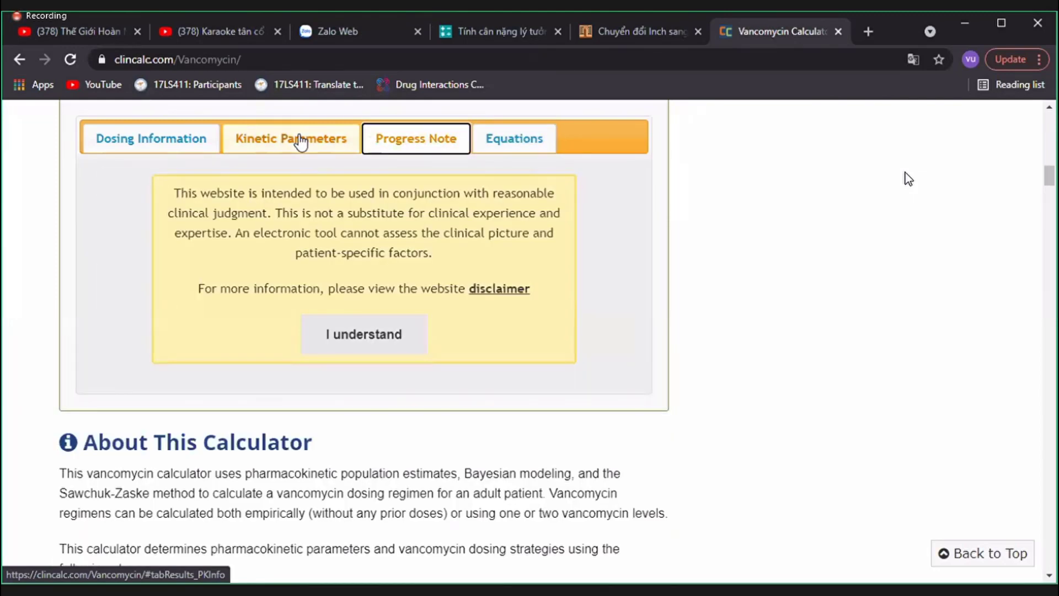
{"action": "key", "text": "Left"}
{"action": "key", "text": "Left"}
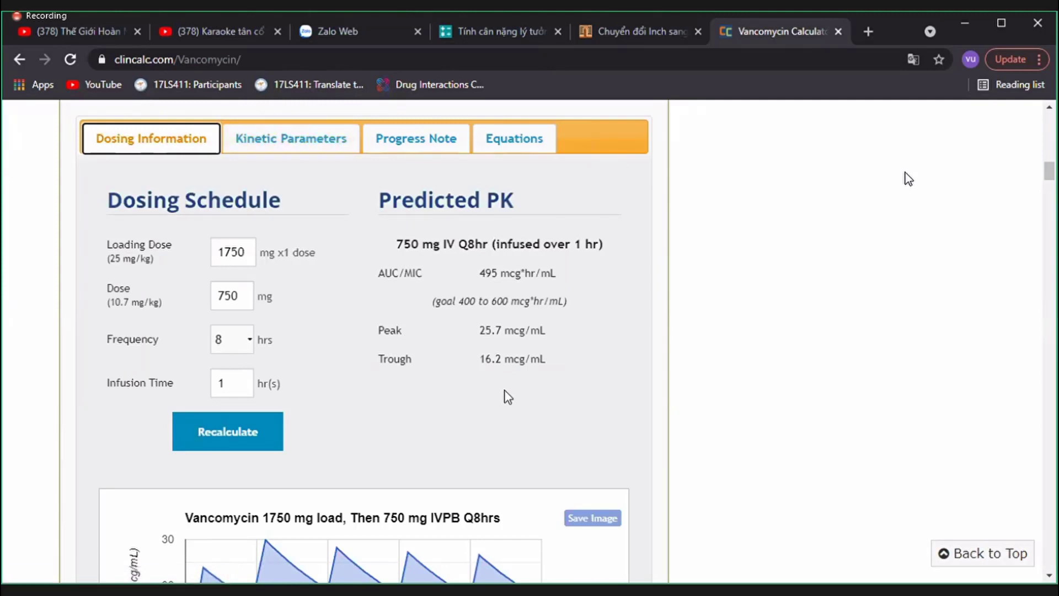
Examine the general and vancomycin-specific values in the Kinetic Parameters results and compare them with the entered patient data
{"action": "left_click", "coordinate": [304, 145]}
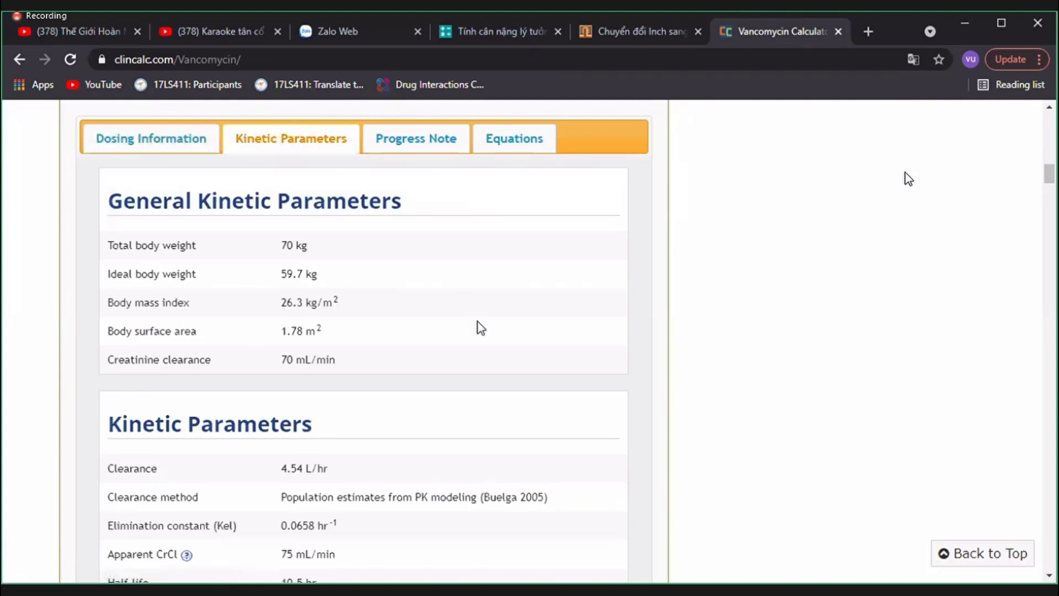
{"action": "scroll", "coordinate": [478, 322], "scroll_direction": "down", "scroll_amount": 3}
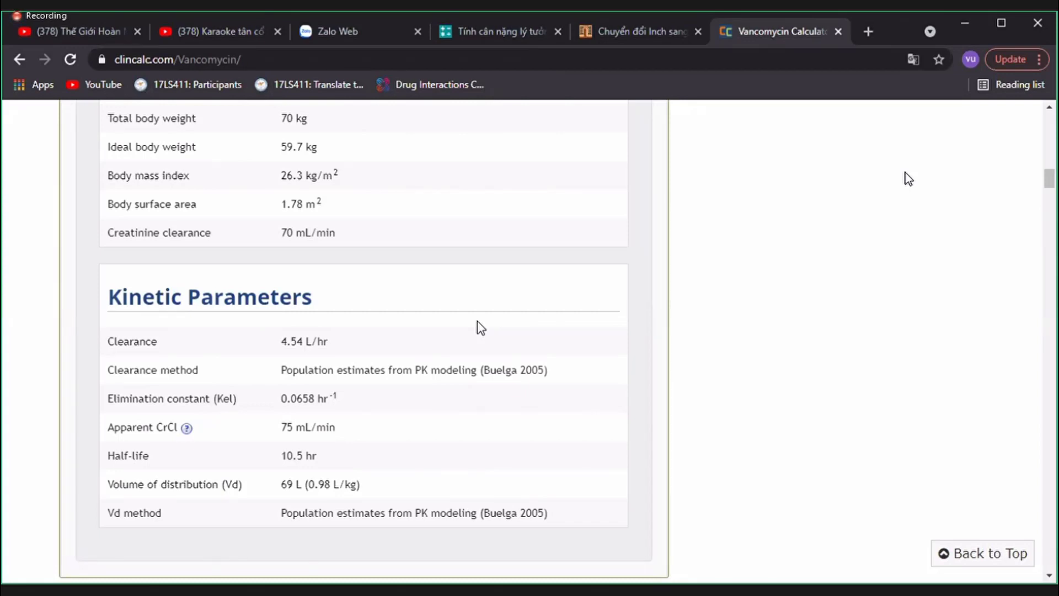
{"action": "scroll", "coordinate": [478, 323], "scroll_direction": "up", "scroll_amount": 10}
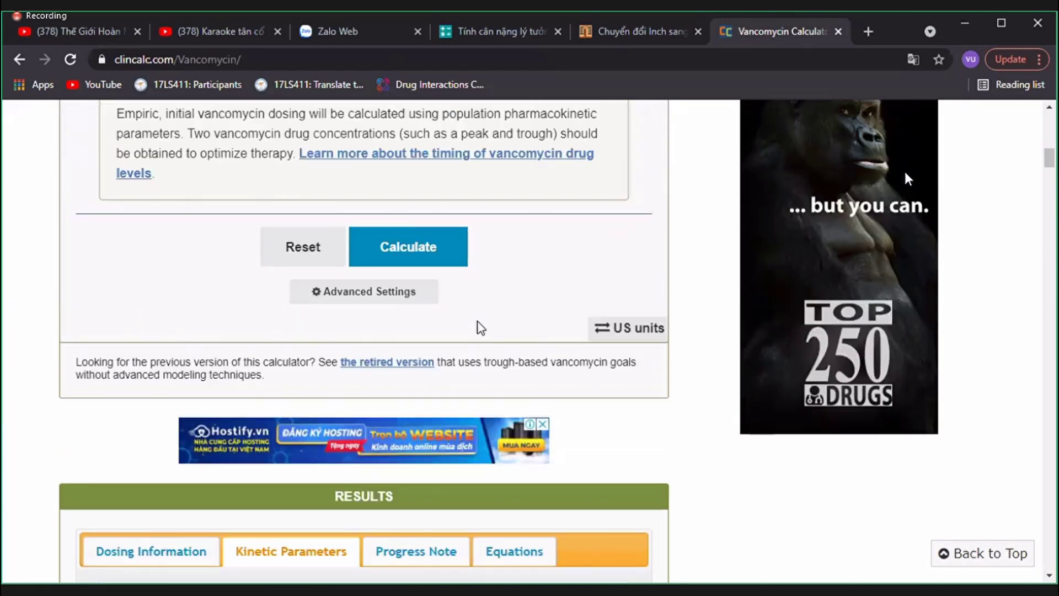
{"action": "scroll", "coordinate": [477, 322], "scroll_direction": "up", "scroll_amount": 8}
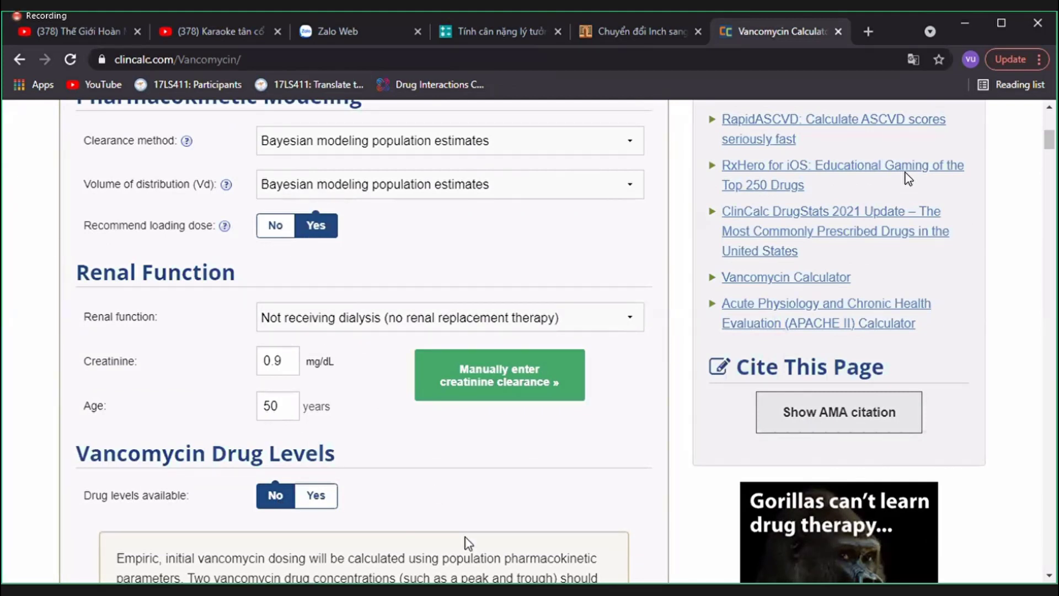
{"action": "scroll", "coordinate": [468, 543], "scroll_direction": "down", "scroll_amount": 1}
{"action": "scroll", "coordinate": [468, 544], "scroll_direction": "down", "scroll_amount": 12}
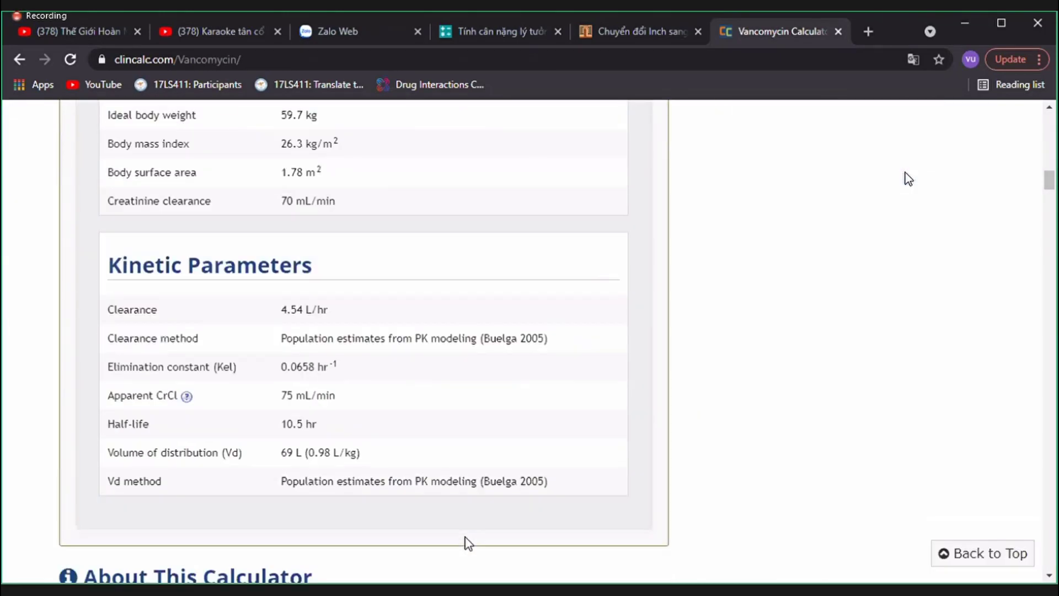
{"action": "scroll", "coordinate": [468, 544], "scroll_direction": "up", "scroll_amount": 1}
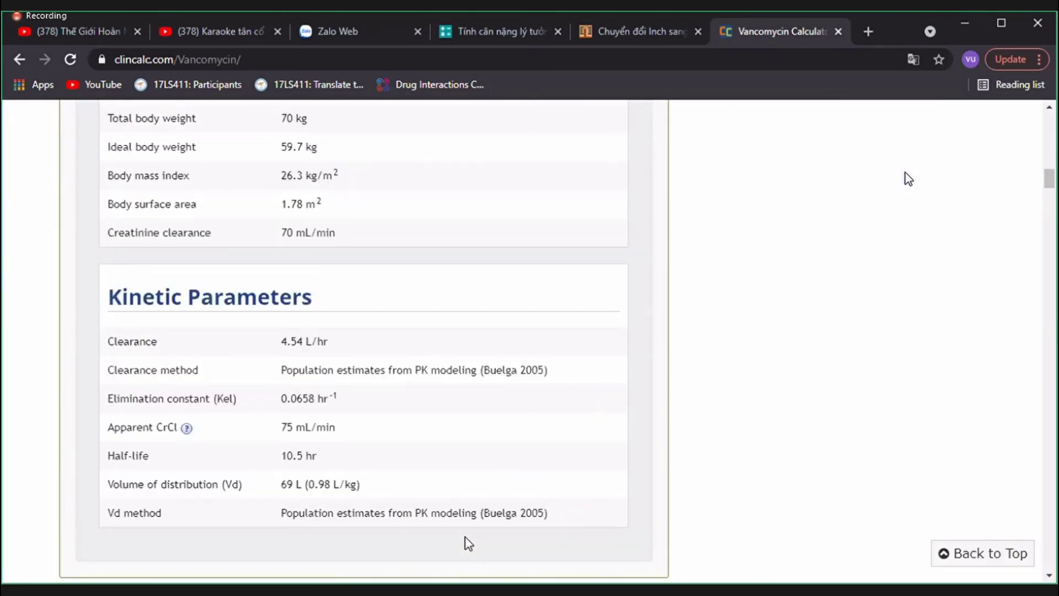
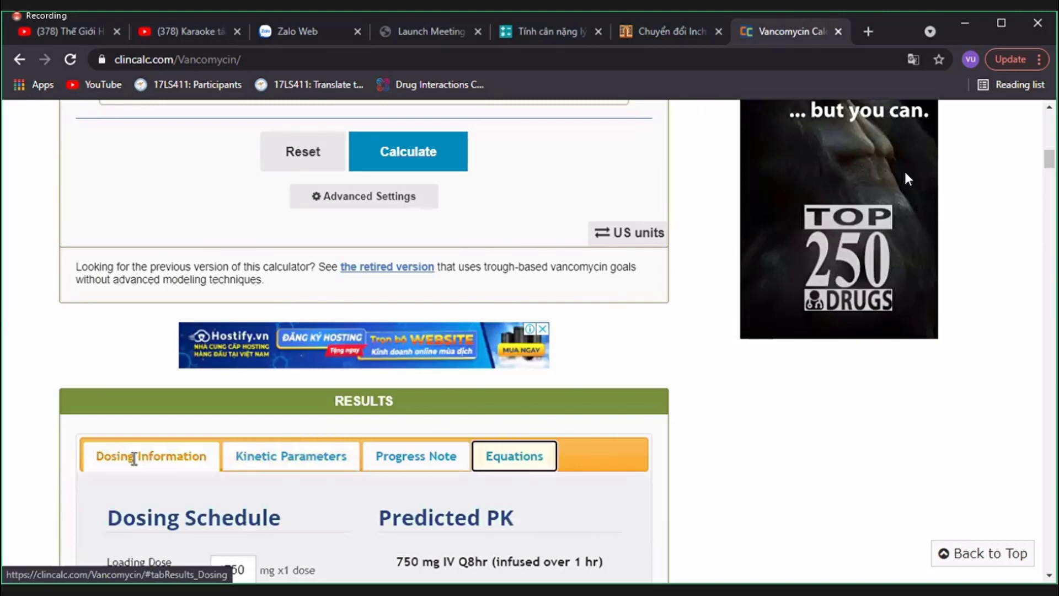
Go back to the Dosing Information results and review the loading dose, maintenance dose, frequency and predicted PK
{"action": "key", "text": "Return"}
{"action": "key", "text": "shift+Tab"}
{"action": "key", "text": "shift+Tab"}
{"action": "key", "text": "shift+Tab"}
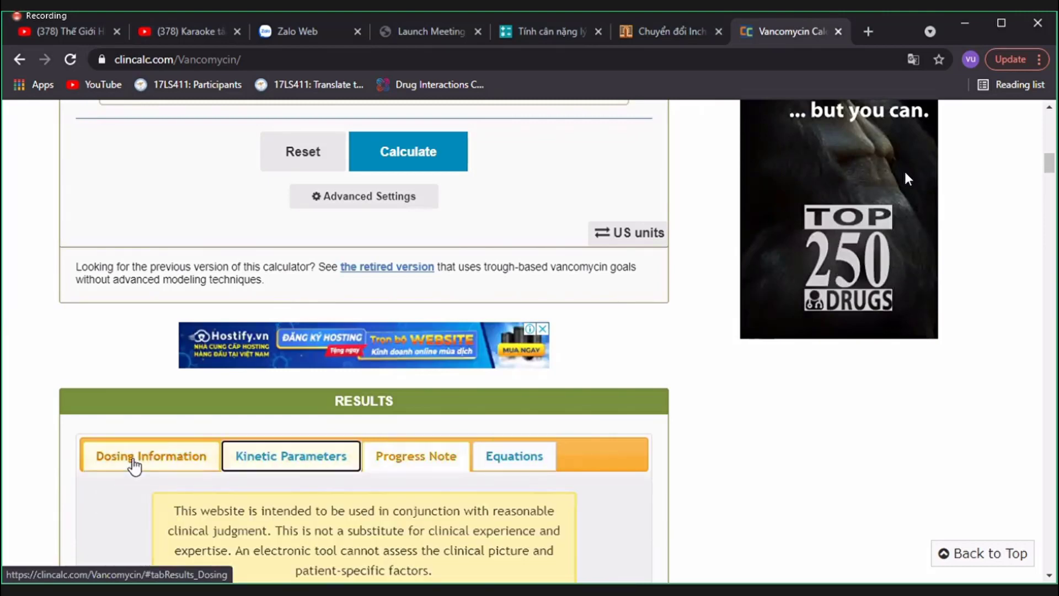
{"action": "left_click", "coordinate": [700, 503]}
{"action": "scroll", "coordinate": [701, 503], "scroll_direction": "down", "scroll_amount": 3}
{"action": "scroll", "coordinate": [702, 502], "scroll_direction": "down", "scroll_amount": 1}
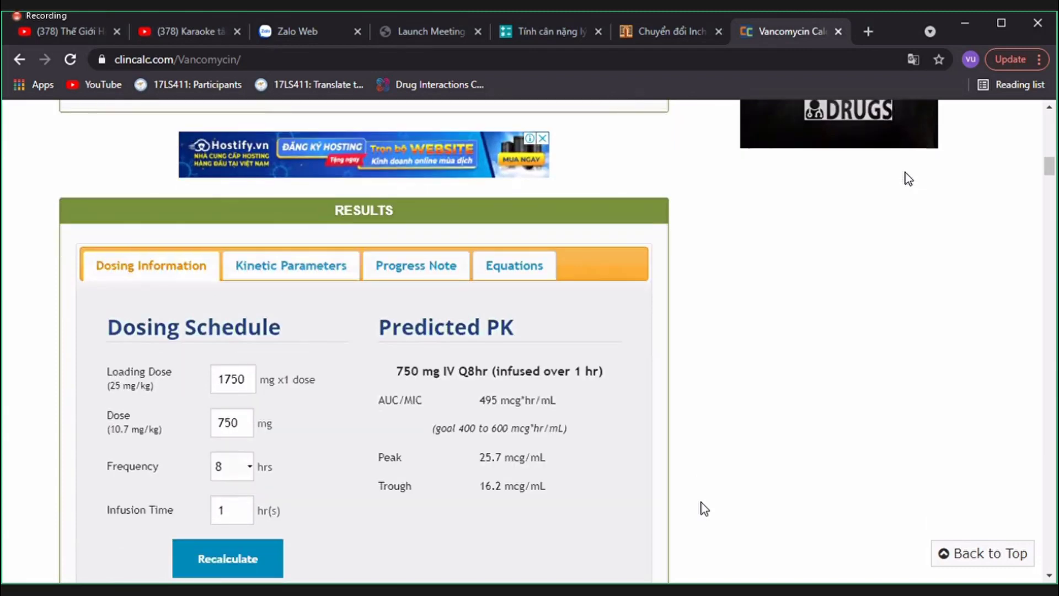
{"action": "scroll", "coordinate": [702, 503], "scroll_direction": "down", "scroll_amount": 1}
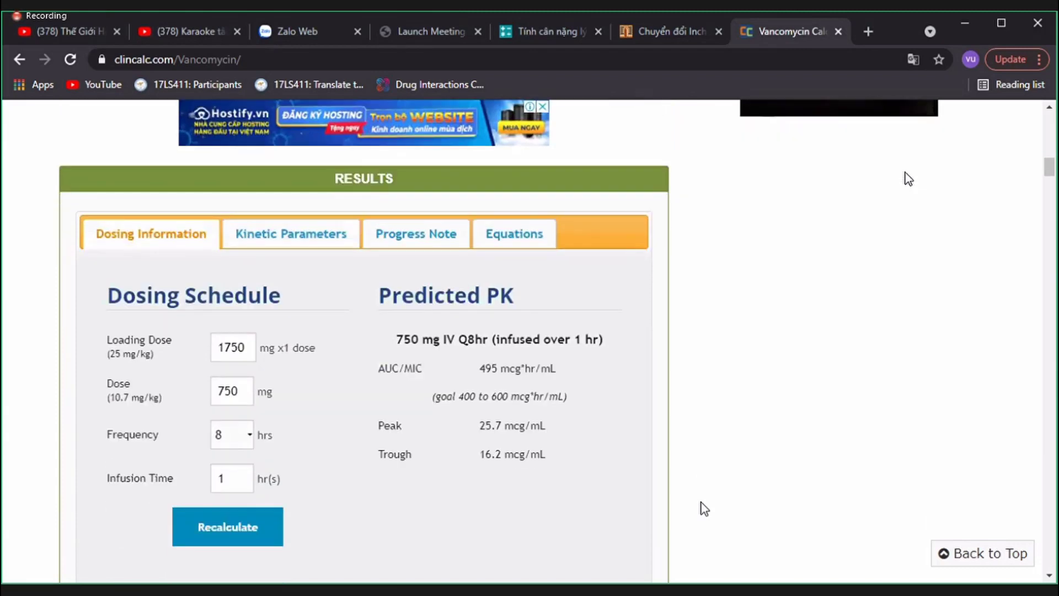
Turn off the loading dose recommendation under Pharmacokinetic Modeling
{"action": "scroll", "coordinate": [700, 503], "scroll_direction": "up", "scroll_amount": 5}
{"action": "scroll", "coordinate": [702, 502], "scroll_direction": "up", "scroll_amount": 13}
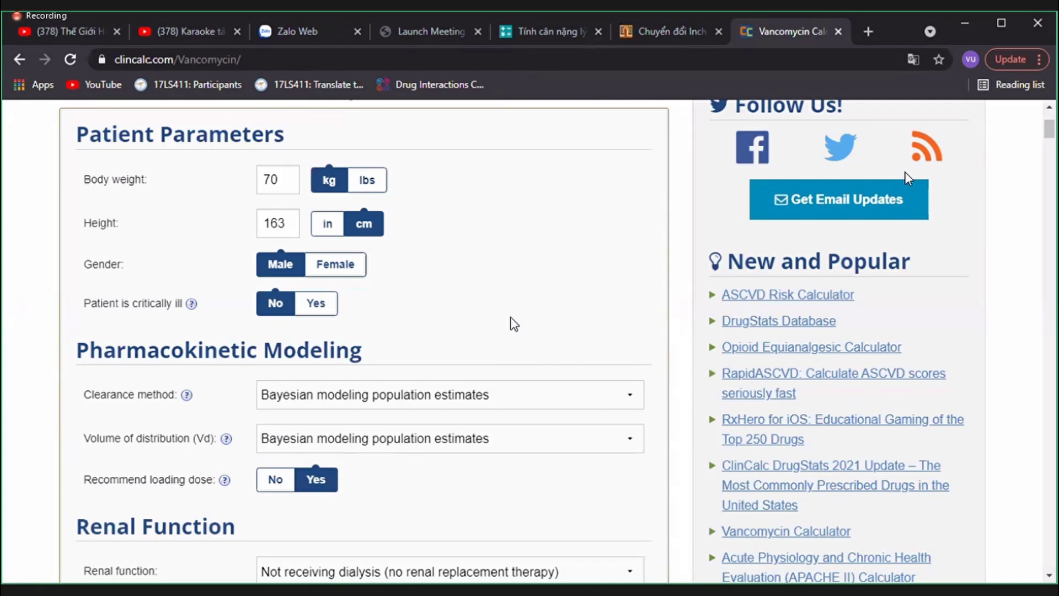
{"action": "scroll", "coordinate": [514, 324], "scroll_direction": "down", "scroll_amount": 1}
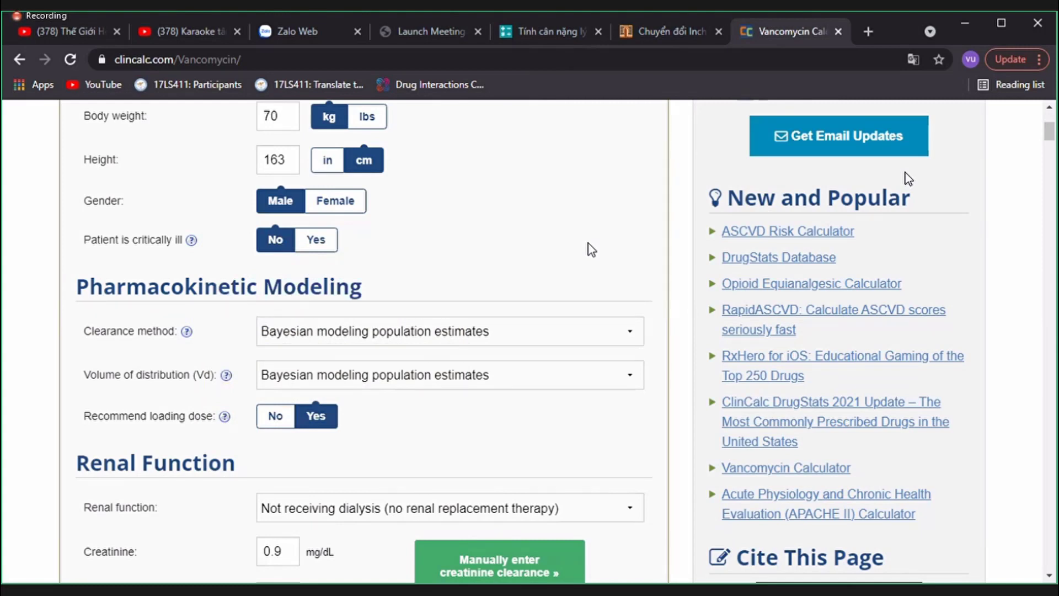
{"action": "left_click", "coordinate": [275, 419]}
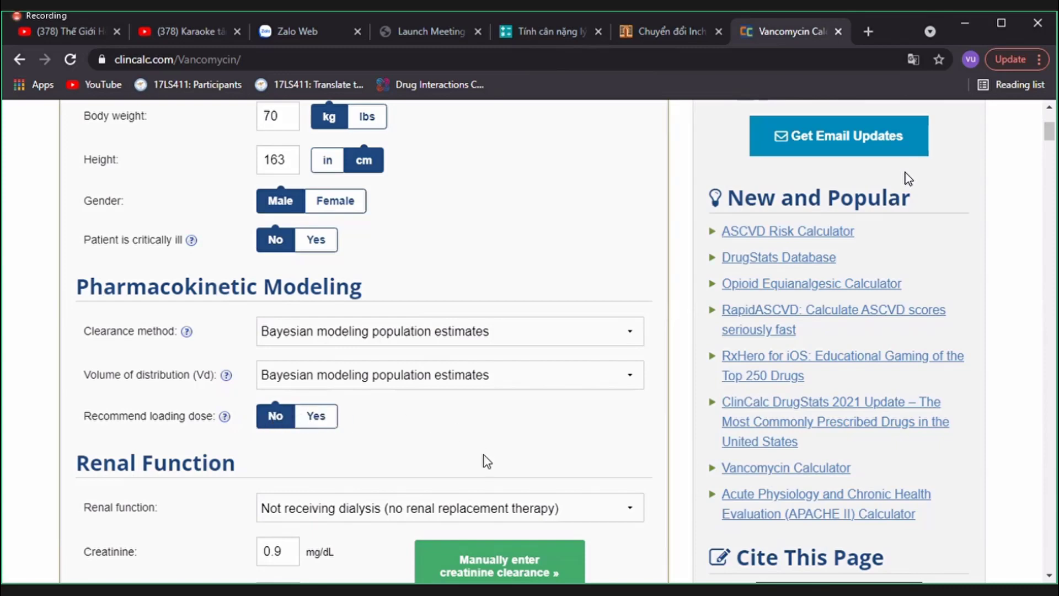
Set the creatinine under Renal Function to 7.5 mg/dL
{"action": "scroll", "coordinate": [486, 460], "scroll_direction": "down", "scroll_amount": 3}
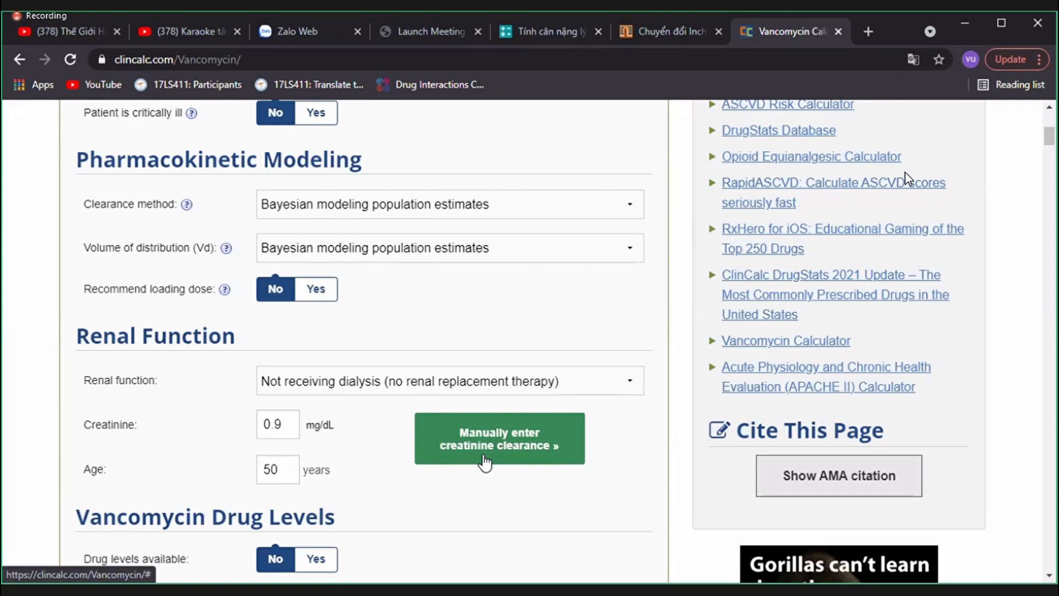
{"action": "left_click", "coordinate": [285, 426]}
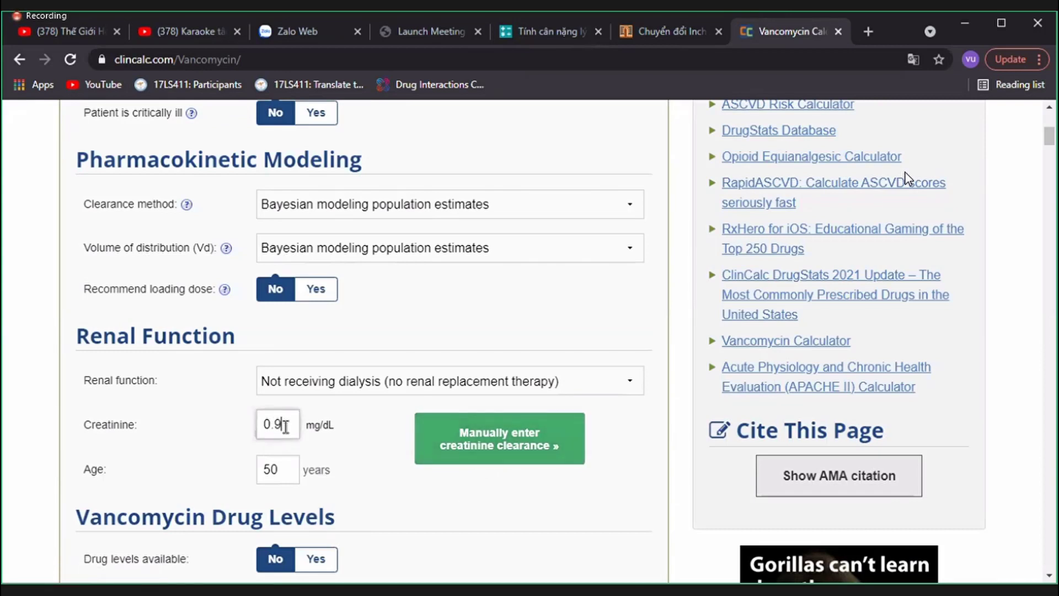
{"action": "key", "text": "BackSpace"}
{"action": "key", "text": "BackSpace"}
{"action": "key", "text": "BackSpace"}
{"action": "type", "text": "7.5"}
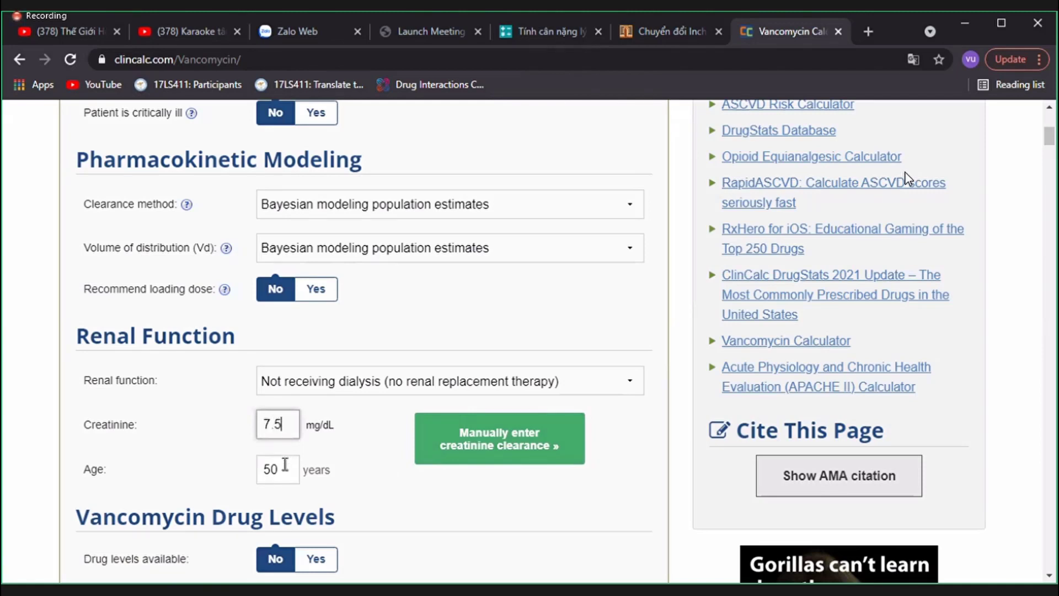
Correct the creatinine under Renal Function to 3.5 mg/dL
{"action": "key", "text": "BackSpace"}
{"action": "key", "text": "BackSpace"}
{"action": "key", "text": "BackSpace"}
{"action": "type", "text": "3.5"}
{"action": "left_click", "coordinate": [416, 513]}
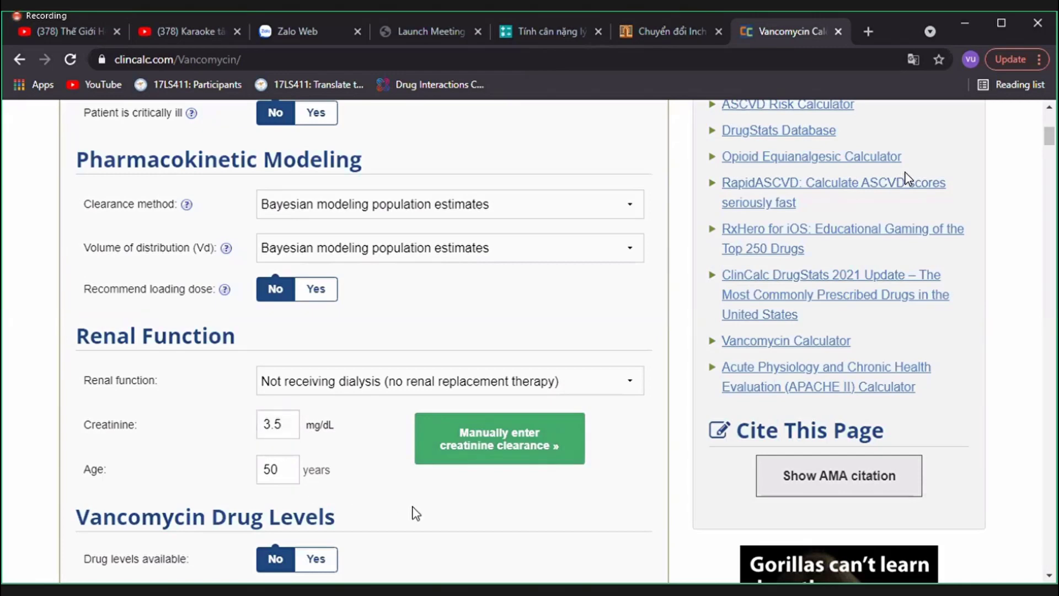
Calculate the vancomycin dosing for the reduced renal function without a loading dose
{"action": "scroll", "coordinate": [416, 513], "scroll_direction": "down", "scroll_amount": 2}
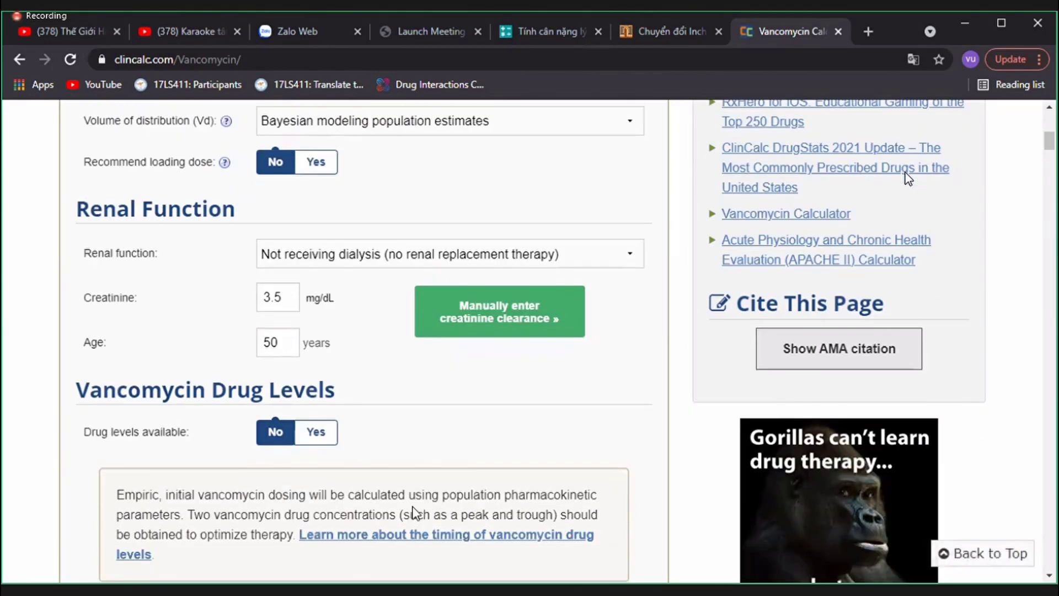
{"action": "scroll", "coordinate": [416, 514], "scroll_direction": "down", "scroll_amount": 2}
{"action": "left_click", "coordinate": [414, 511]}
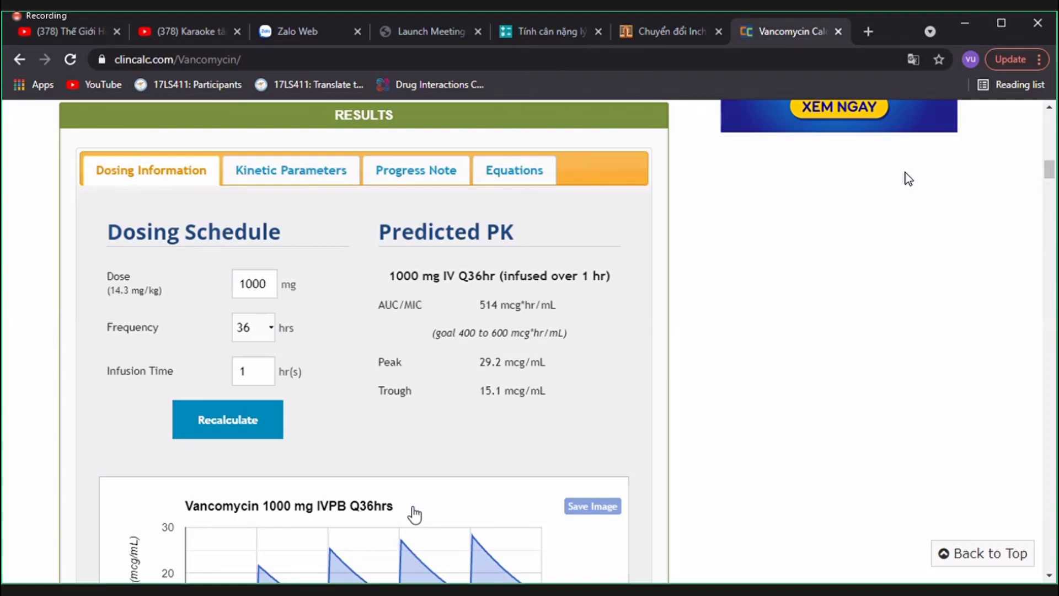
Examine the concentration-time graph and the Compare Dosing Options table for the Q24hr, Q36hr and Q48hr regimens
{"action": "scroll", "coordinate": [415, 514], "scroll_direction": "down", "scroll_amount": 3}
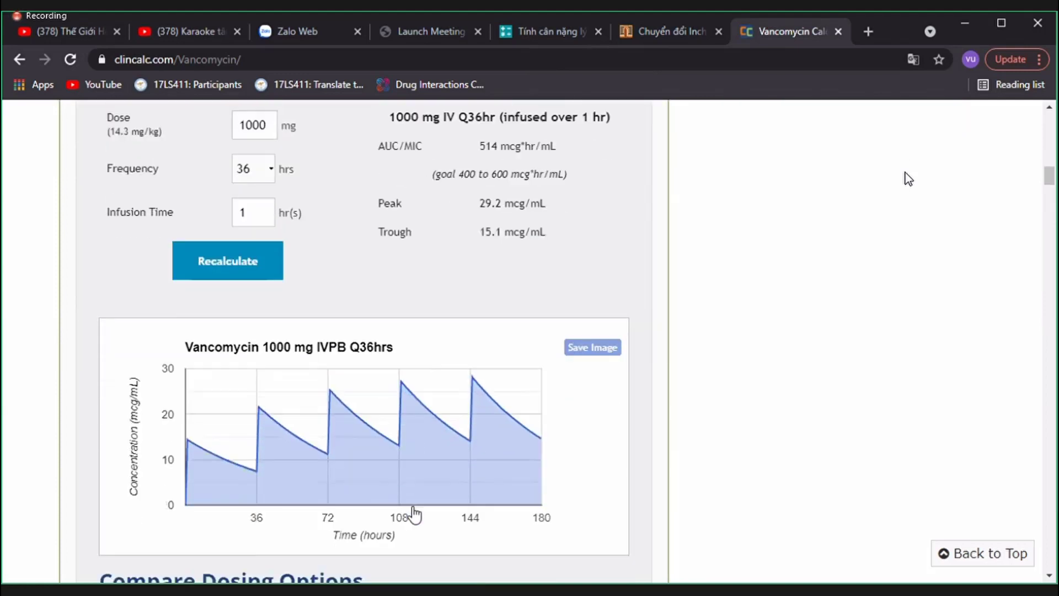
{"action": "scroll", "coordinate": [415, 514], "scroll_direction": "down", "scroll_amount": 2}
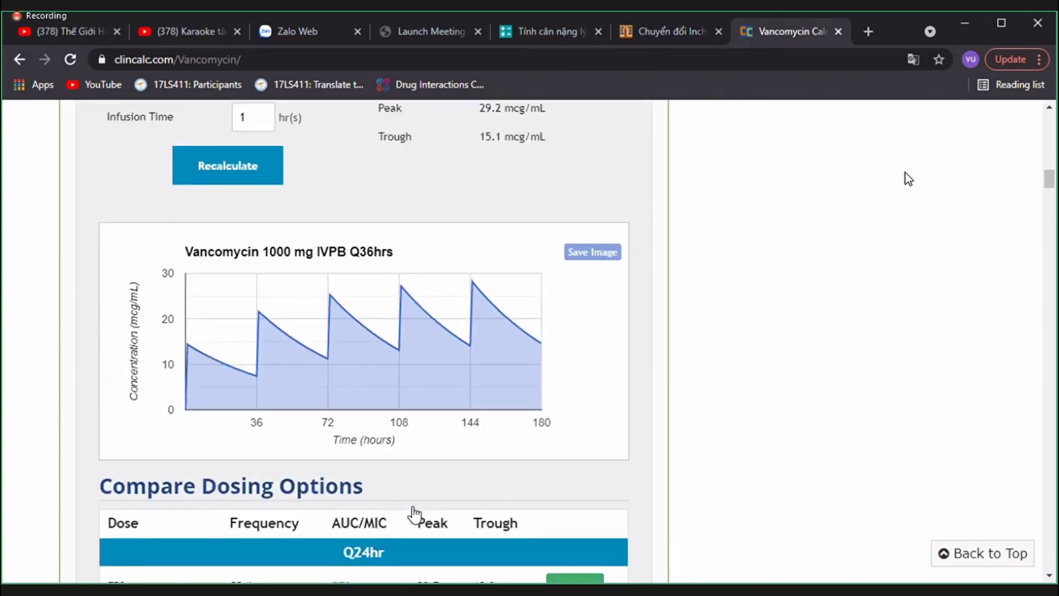
{"action": "scroll", "coordinate": [414, 514], "scroll_direction": "down", "scroll_amount": 1}
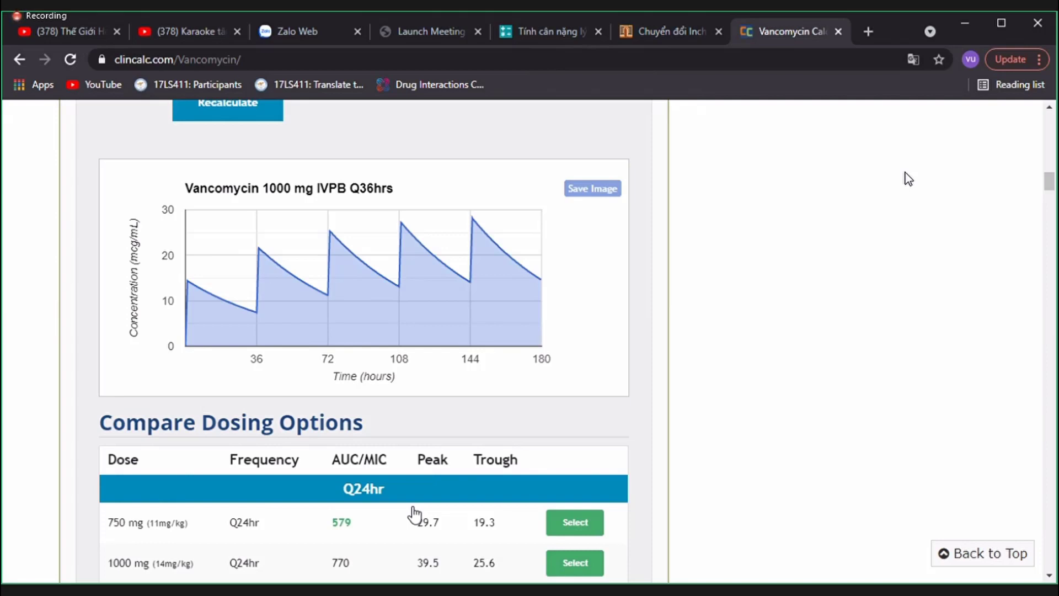
{"action": "scroll", "coordinate": [415, 515], "scroll_direction": "down", "scroll_amount": 3}
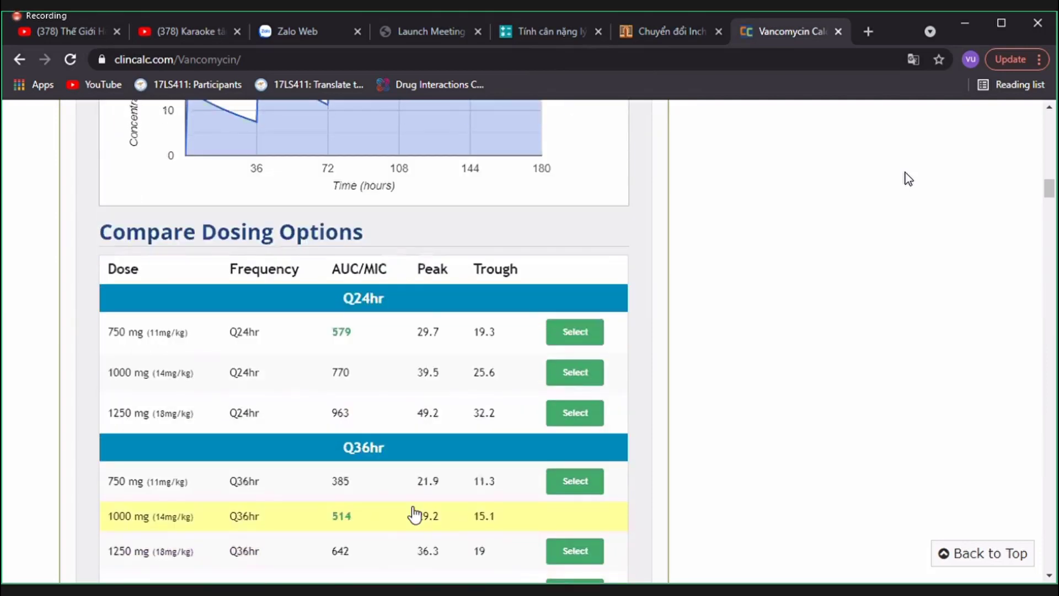
{"action": "scroll", "coordinate": [415, 515], "scroll_direction": "down", "scroll_amount": 1}
{"action": "scroll", "coordinate": [415, 515], "scroll_direction": "down", "scroll_amount": 3}
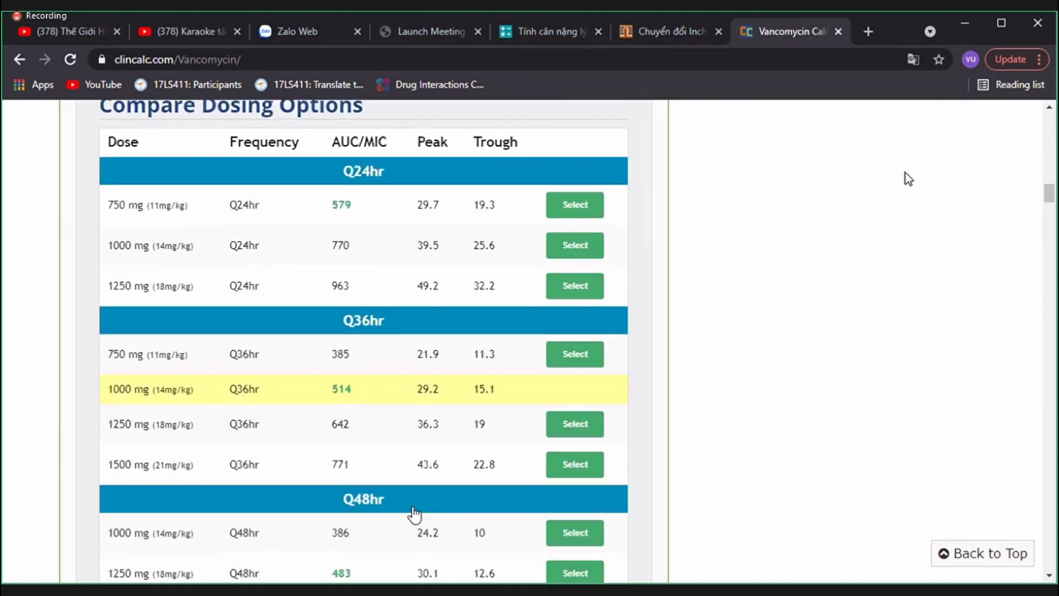
{"action": "scroll", "coordinate": [415, 515], "scroll_direction": "down", "scroll_amount": 1}
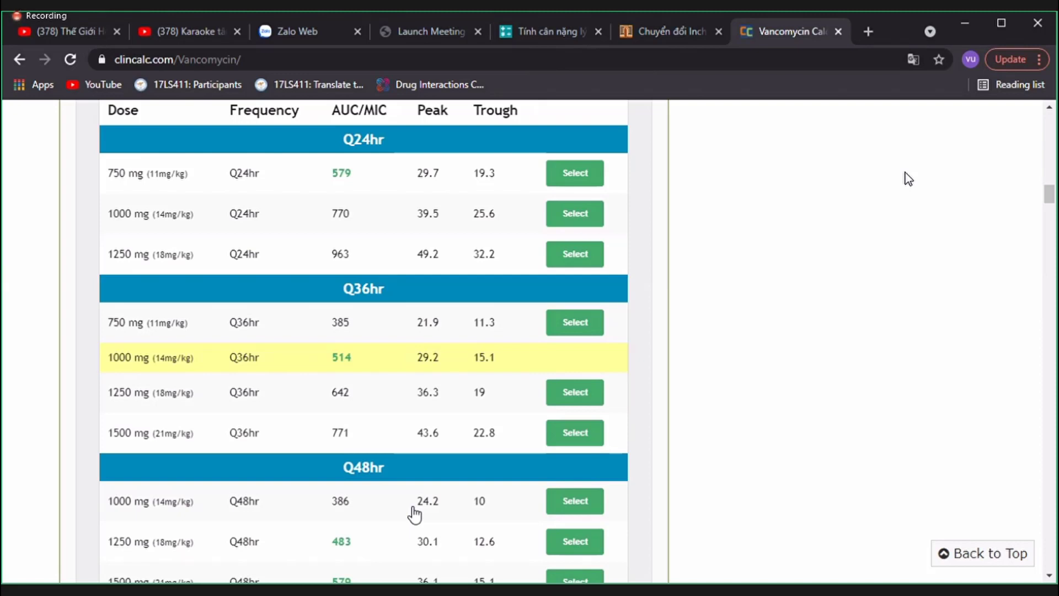
Review the Q48hr regimens and the infusion duration notes at the end of the Compare Dosing Options table
{"action": "scroll", "coordinate": [415, 514], "scroll_direction": "down", "scroll_amount": 3}
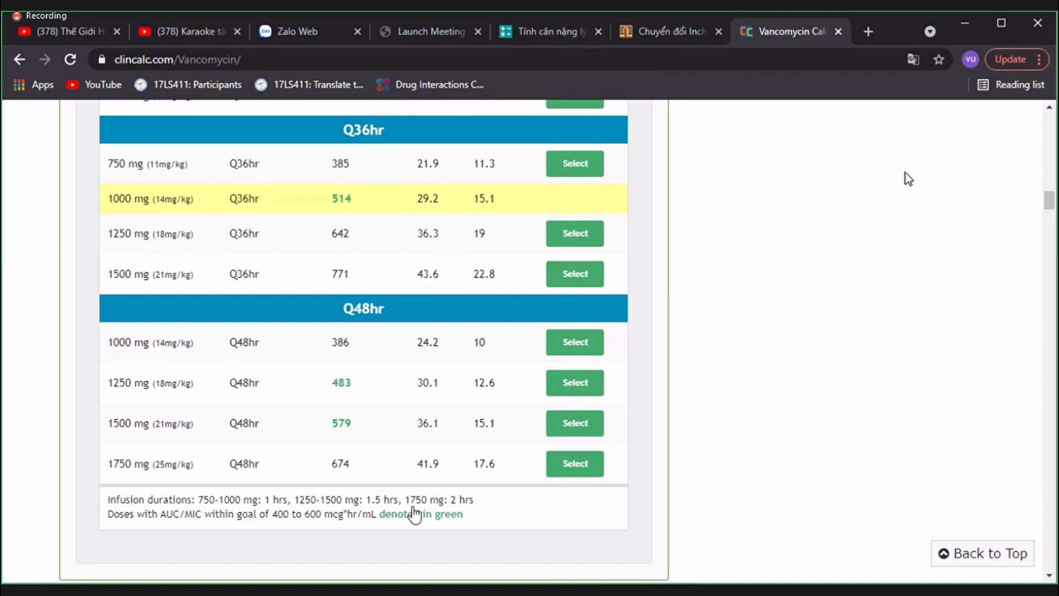
{"action": "scroll", "coordinate": [414, 514], "scroll_direction": "down", "scroll_amount": 1}
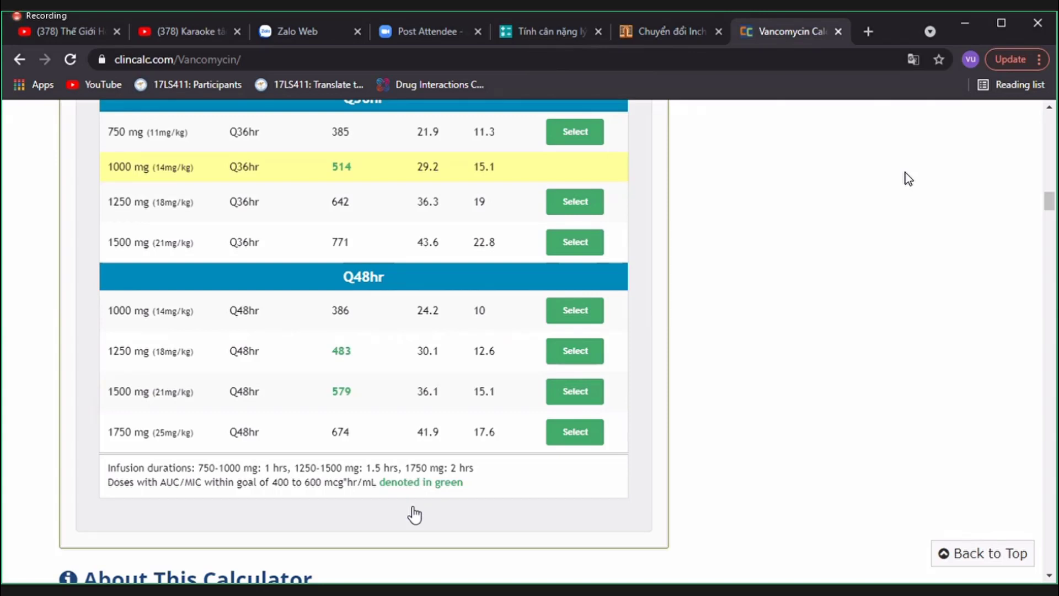
{"action": "scroll", "coordinate": [415, 516], "scroll_direction": "up", "scroll_amount": 2}
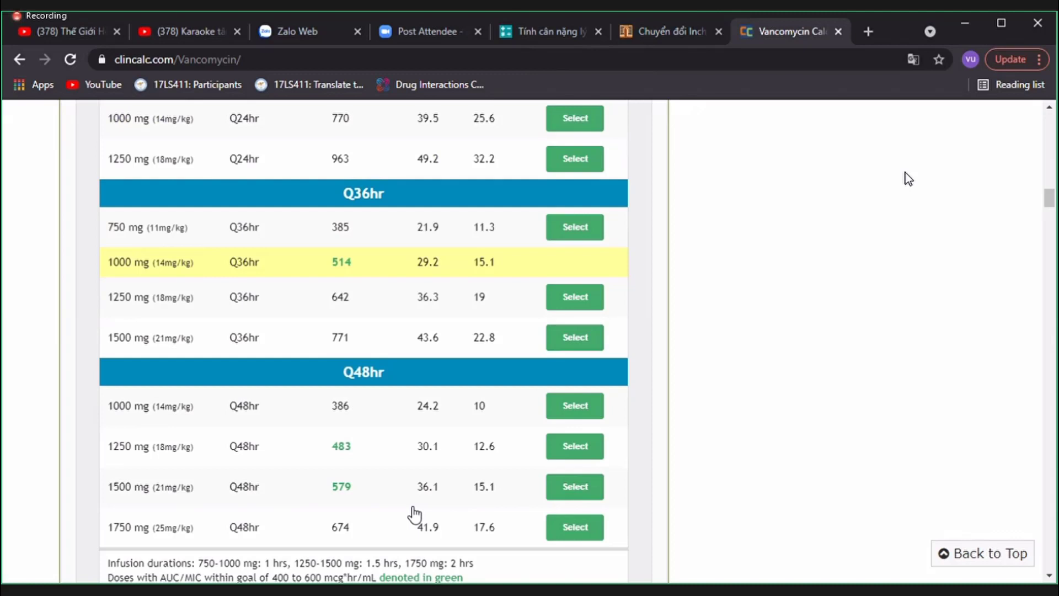
Show the Kinetic Parameters results for the vancomycin calculation and review the general and drug-specific kinetic values
{"action": "scroll", "coordinate": [414, 514], "scroll_direction": "up", "scroll_amount": 15}
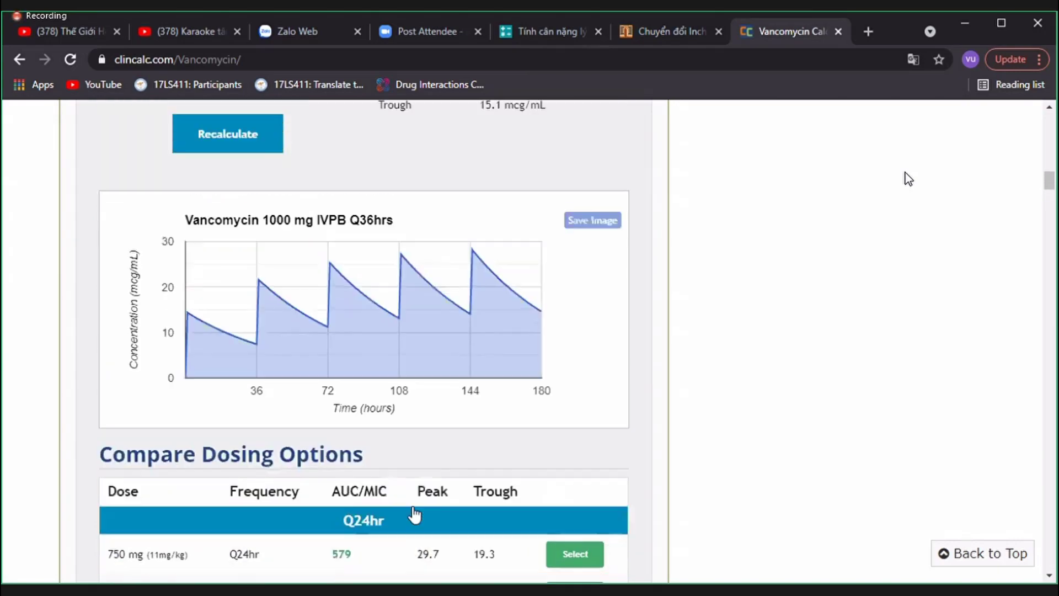
{"action": "scroll", "coordinate": [414, 514], "scroll_direction": "up", "scroll_amount": 8}
{"action": "scroll", "coordinate": [414, 514], "scroll_direction": "down", "scroll_amount": 3}
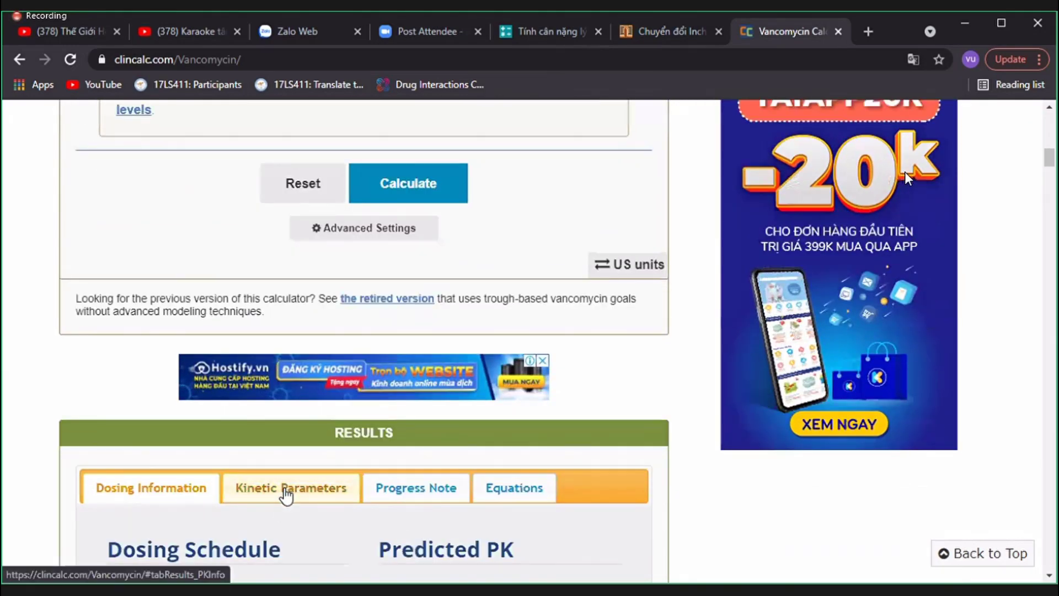
{"action": "left_click", "coordinate": [285, 492]}
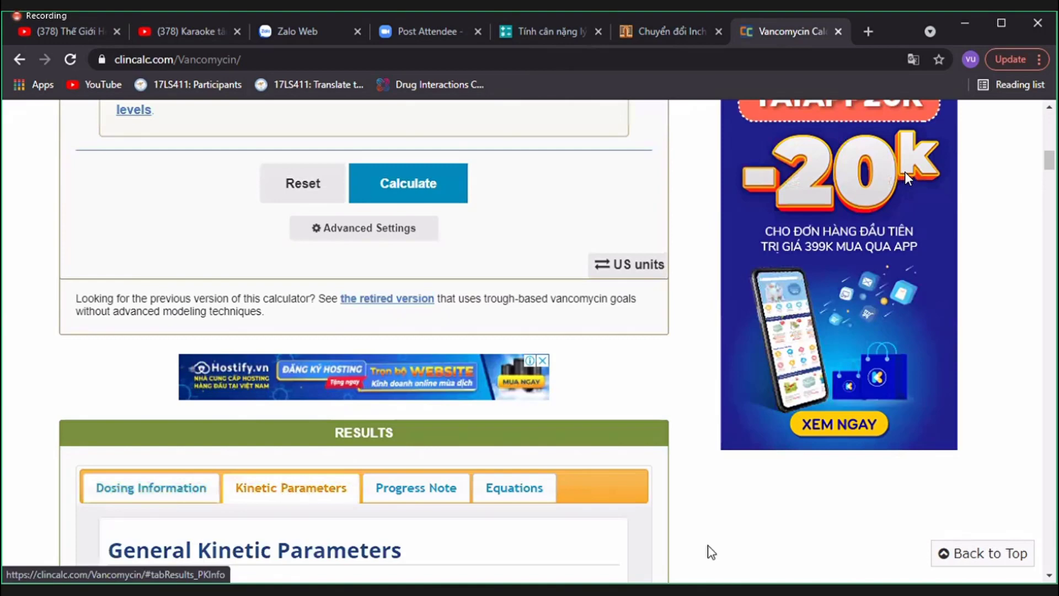
{"action": "scroll", "coordinate": [722, 552], "scroll_direction": "down", "scroll_amount": 1}
{"action": "scroll", "coordinate": [722, 553], "scroll_direction": "down", "scroll_amount": 5}
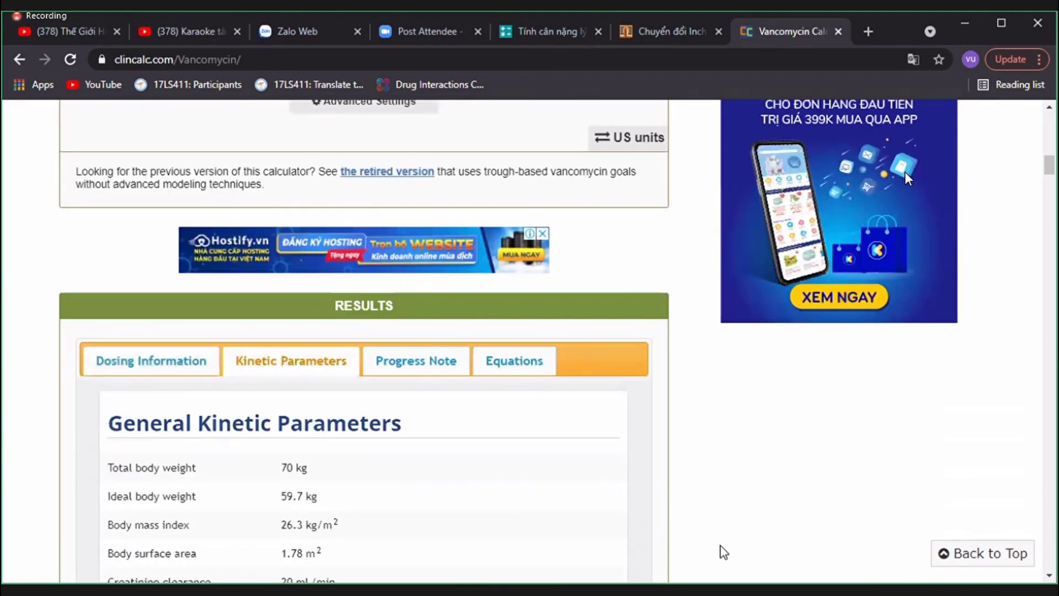
{"action": "scroll", "coordinate": [724, 553], "scroll_direction": "down", "scroll_amount": 3}
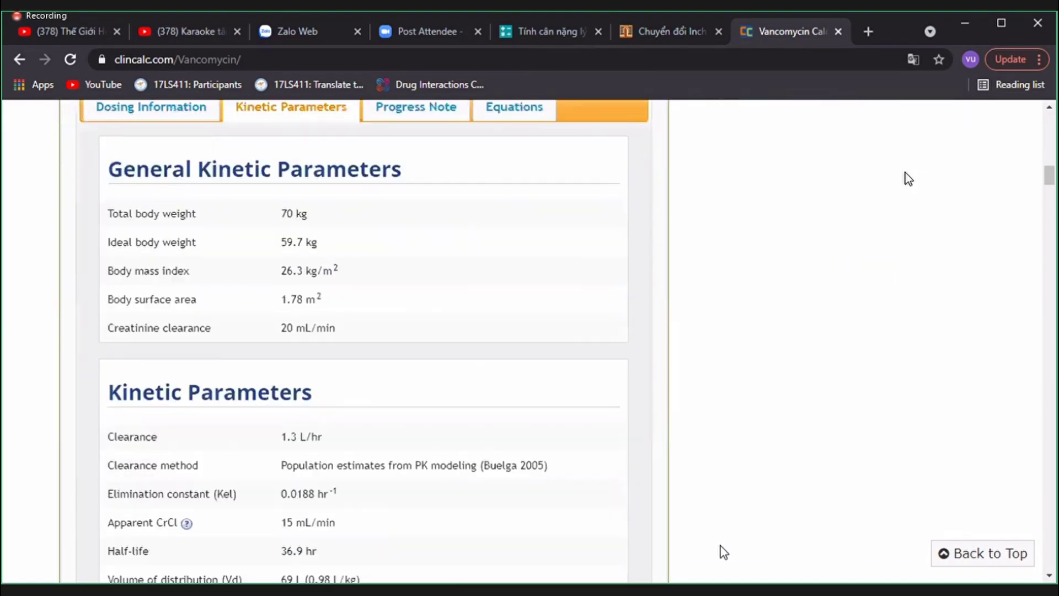